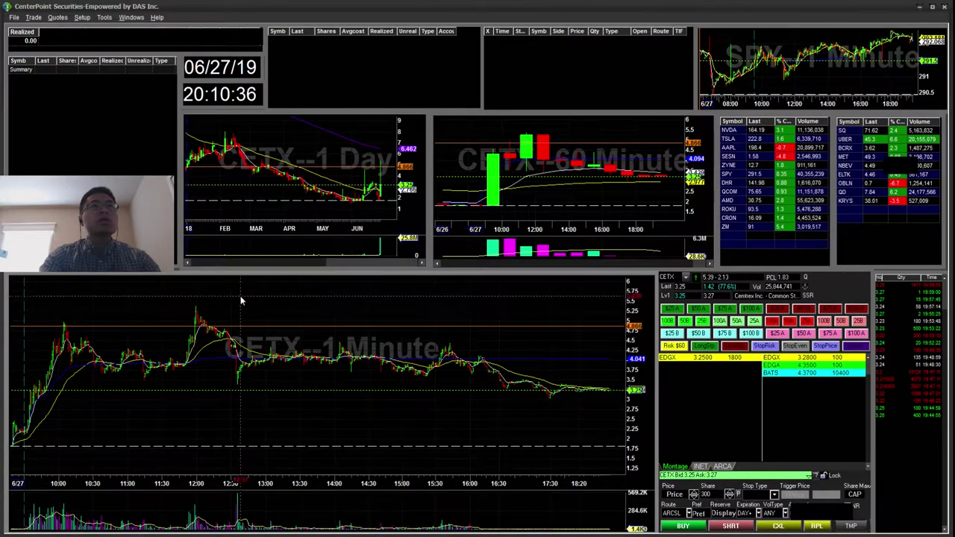
Step: Compare the CETX intraday price action on the 1-minute, 5-minute and 15-minute charts
scroll(222, 426, "up", 3)
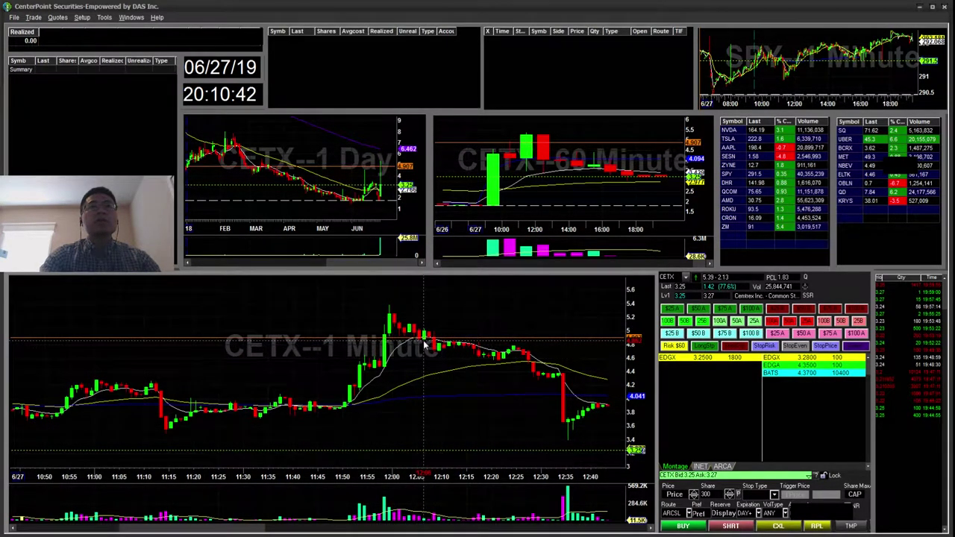
key("F5")
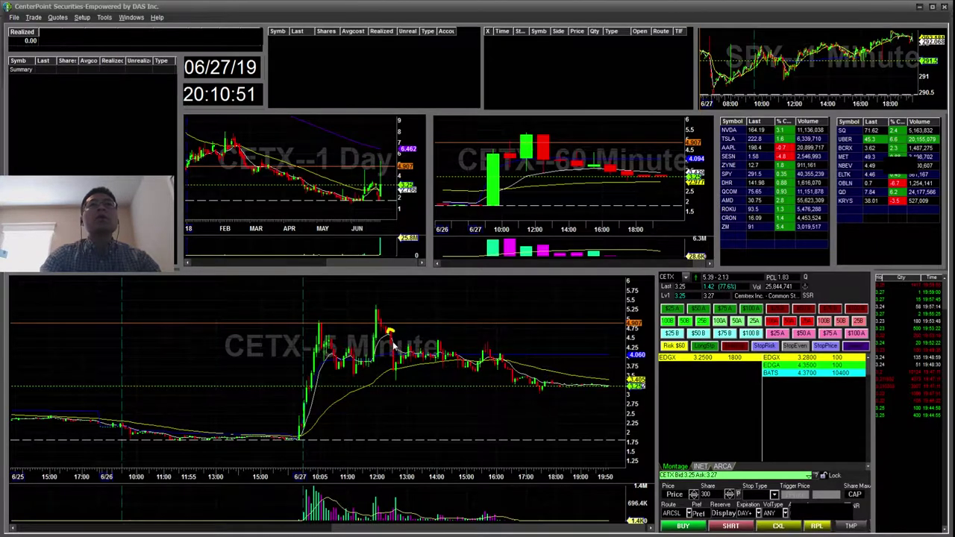
left_click(401, 348)
key("F3")
scroll(401, 348, "up", 2)
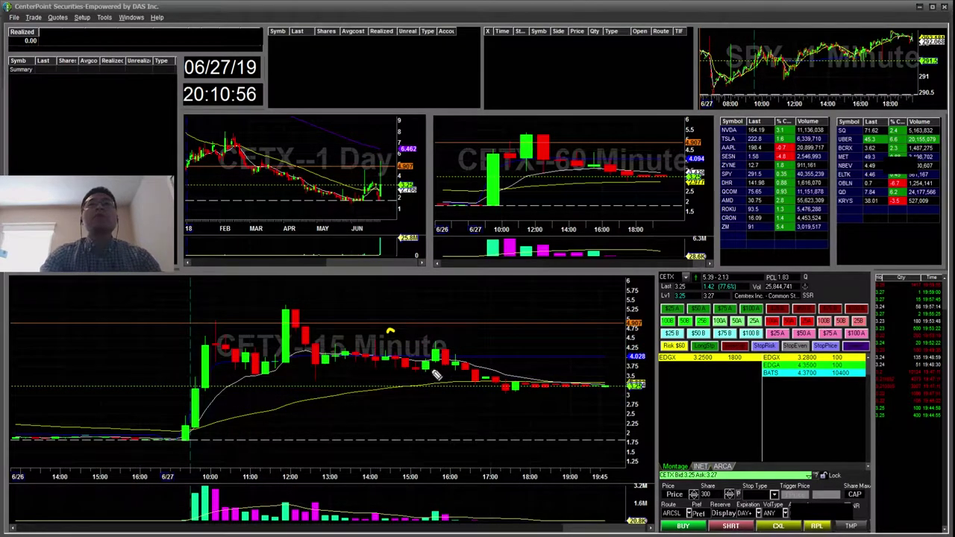
left_click(490, 404)
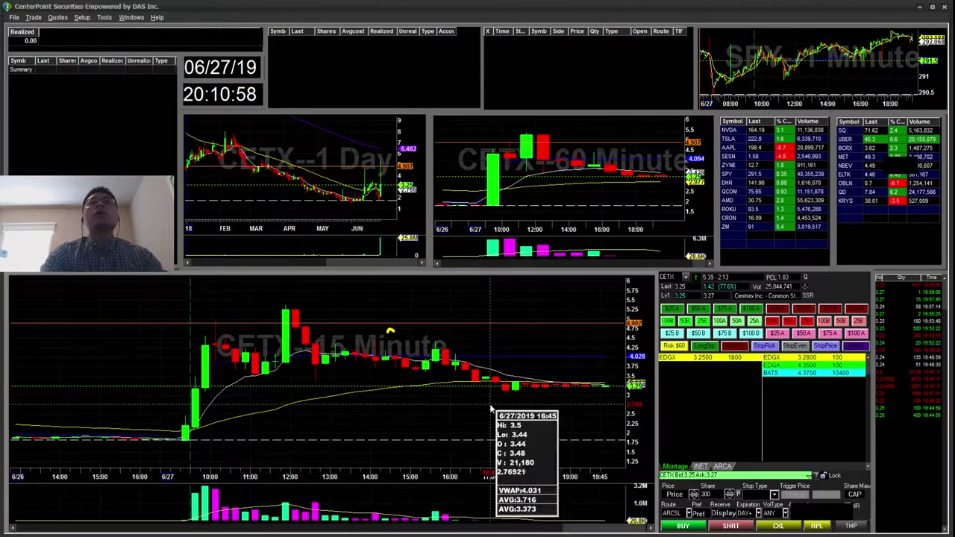
Step: Return the CETX chart to the full-day 1-minute view and delete the orange horizontal price line
key("F1")
scroll(489, 404, "down", 5)
key("Delete")
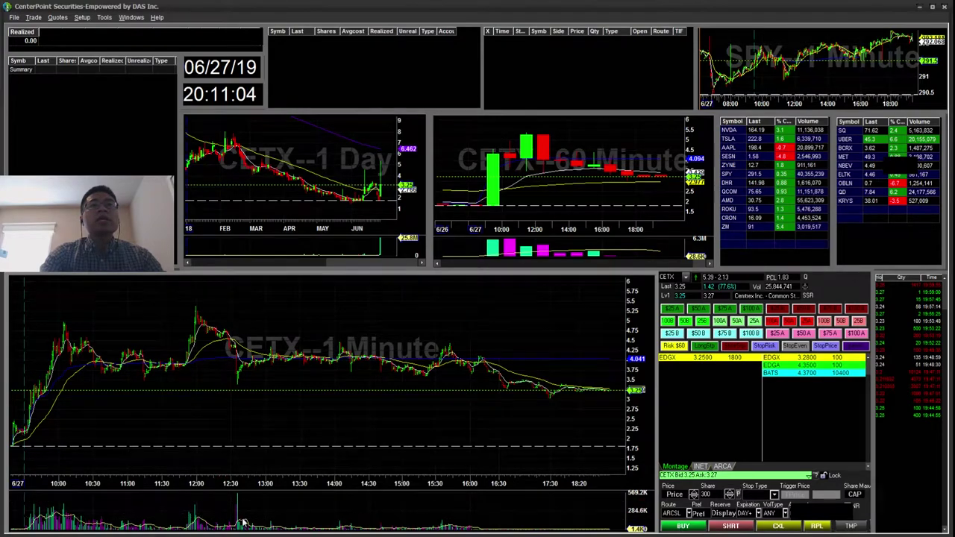
Step: Switch to the NinjaTrader MNQ 09-19 chart, briefly mark the profit figure beside the position, and clear the mark
mouse_move(229, 534)
left_click(292, 520)
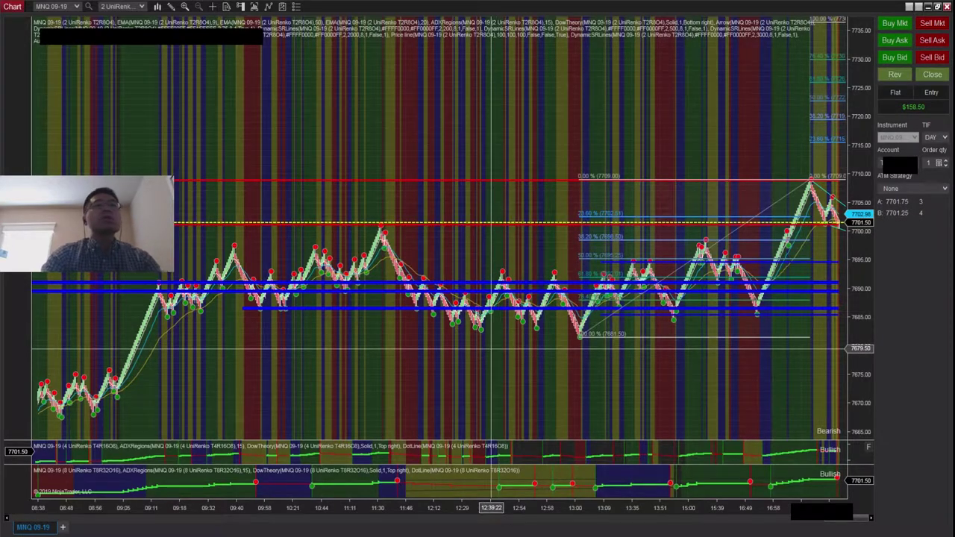
mouse_move(925, 120)
left_mouse_down()
mouse_move(937, 101)
mouse_move(904, 125)
left_mouse_up()
key("Escape")
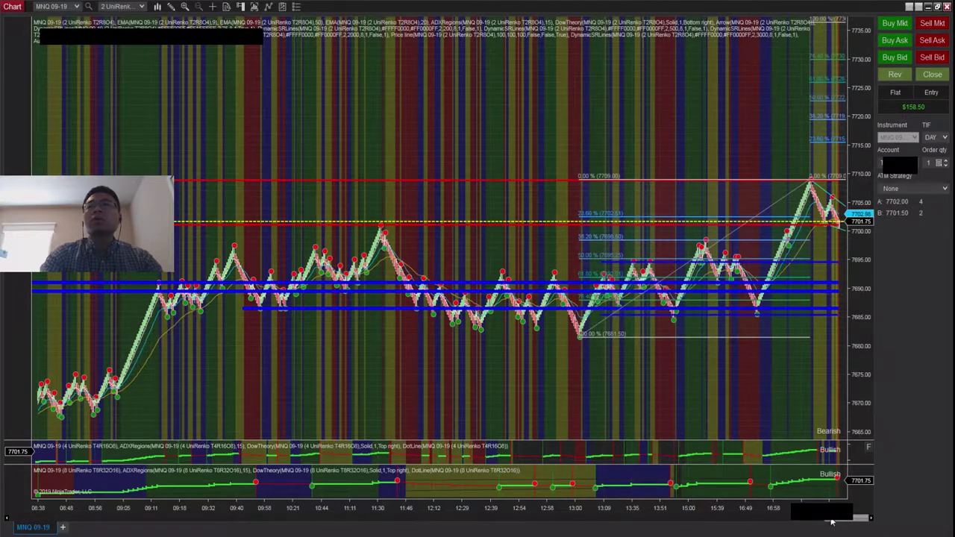
Step: Set Plot executions to Text and marker for the MNQ 09-19 2 UniRenko data series
mouse_move(831, 520)
left_mouse_down()
mouse_move(818, 520)
mouse_move(831, 520)
left_mouse_up()
right_click(411, 344)
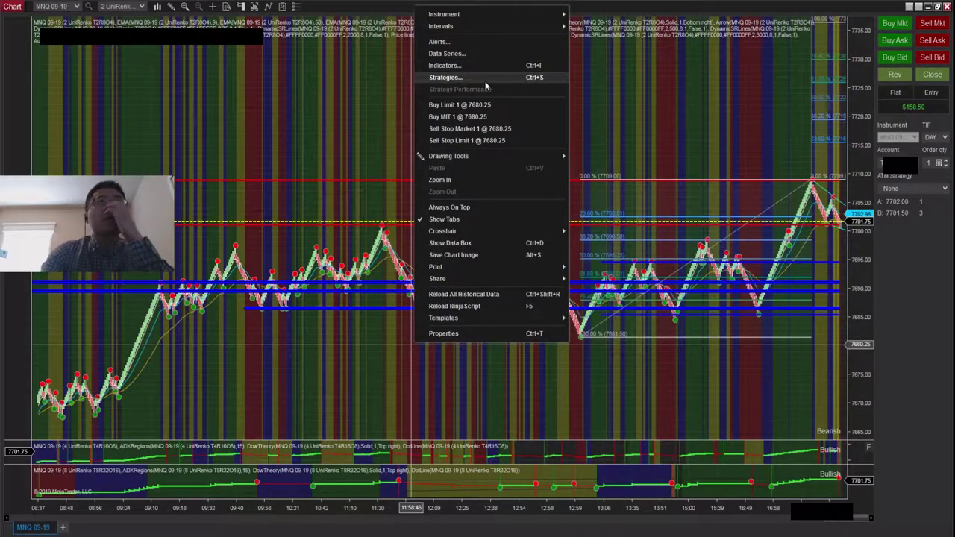
left_click(447, 53)
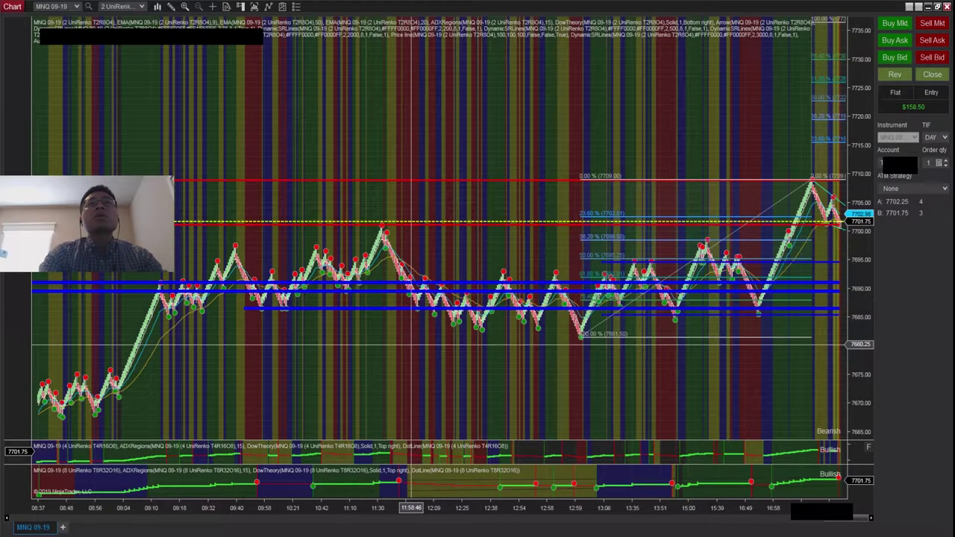
scroll(681, 320, "down", 10)
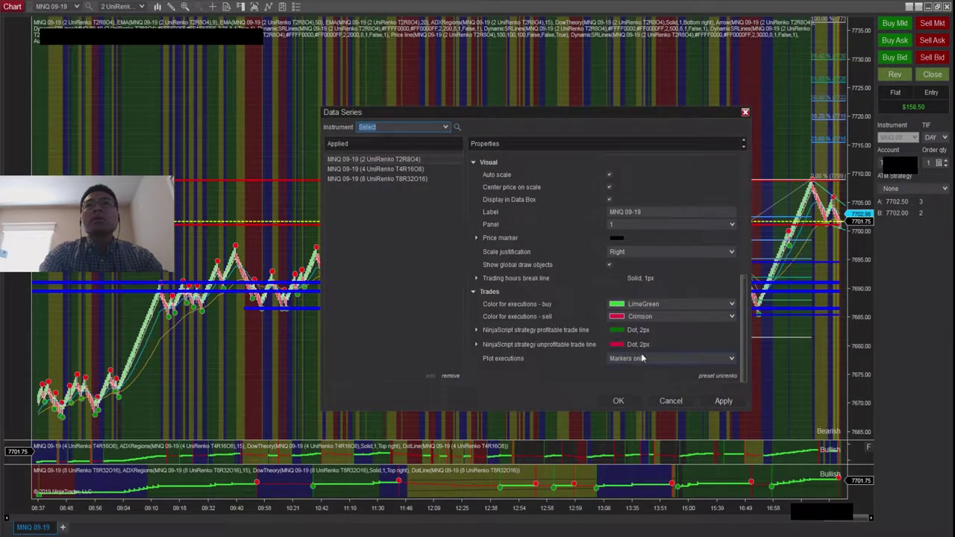
left_click(633, 358)
left_click(632, 390)
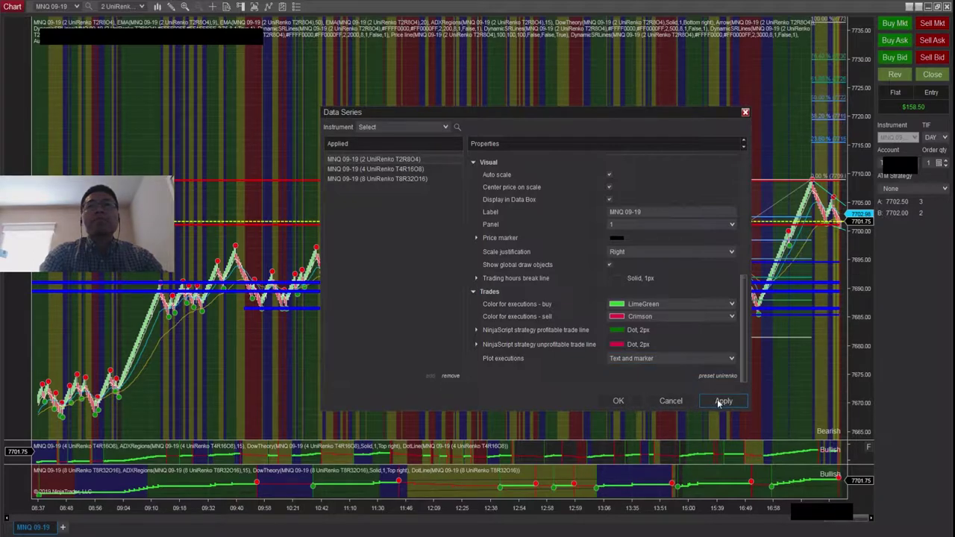
left_click(617, 401)
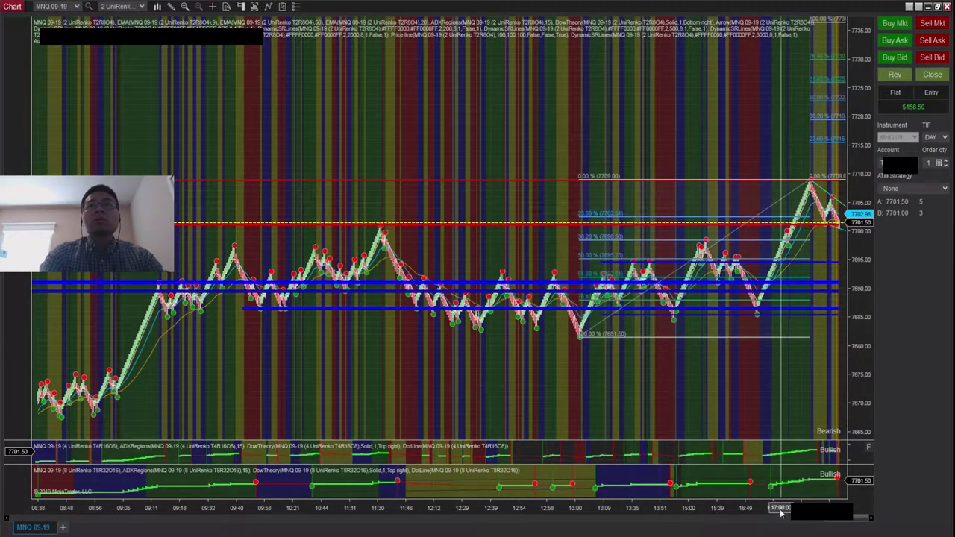
Step: Bring the morning trades between about 06:35 and 06:49 into view with wider bar spacing
left_click_drag(668, 506, 784, 520)
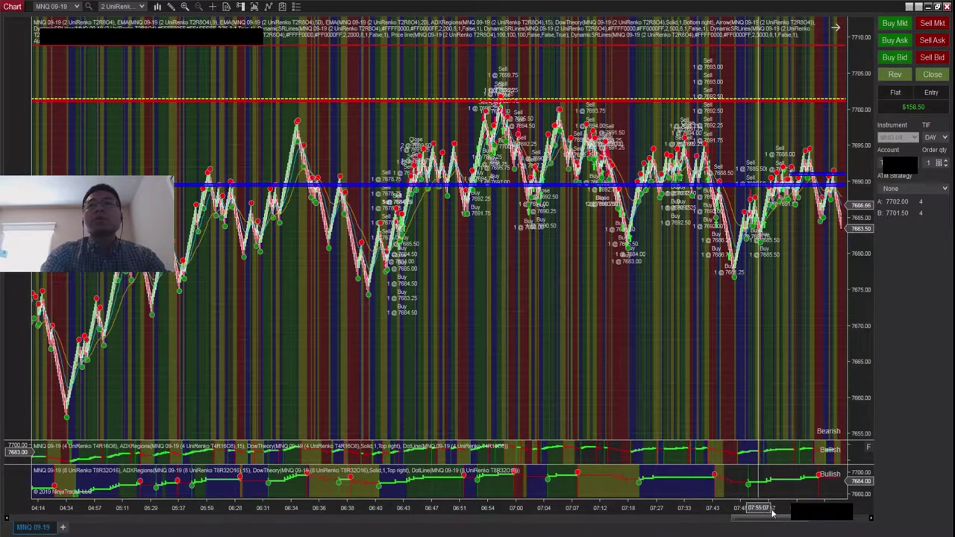
left_click_drag(780, 511, 450, 512)
left_click_drag(776, 518, 770, 519)
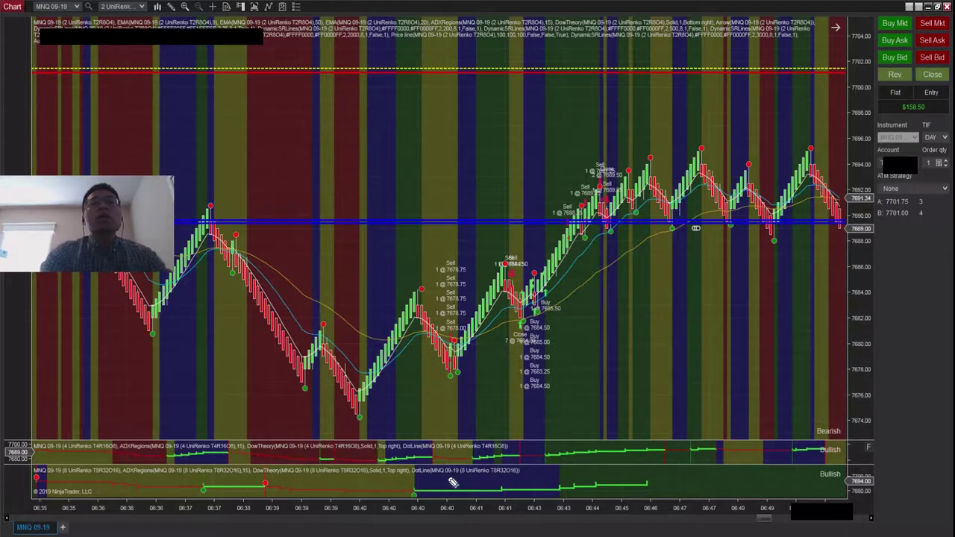
Step: Circle the trend stretches before and after 06:40 in the two lower indicator panels, plus the buy executions near 06:42
mouse_move(567, 515)
left_mouse_down()
mouse_move(597, 421)
mouse_move(747, 525)
mouse_move(456, 509)
left_mouse_up()
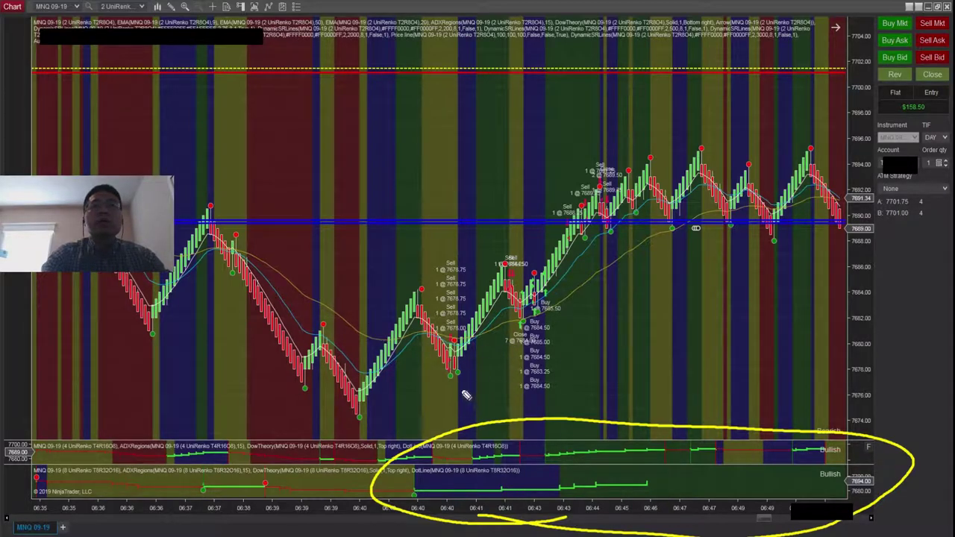
mouse_move(427, 471)
left_mouse_down()
mouse_move(137, 463)
mouse_move(445, 469)
mouse_move(378, 470)
left_mouse_up()
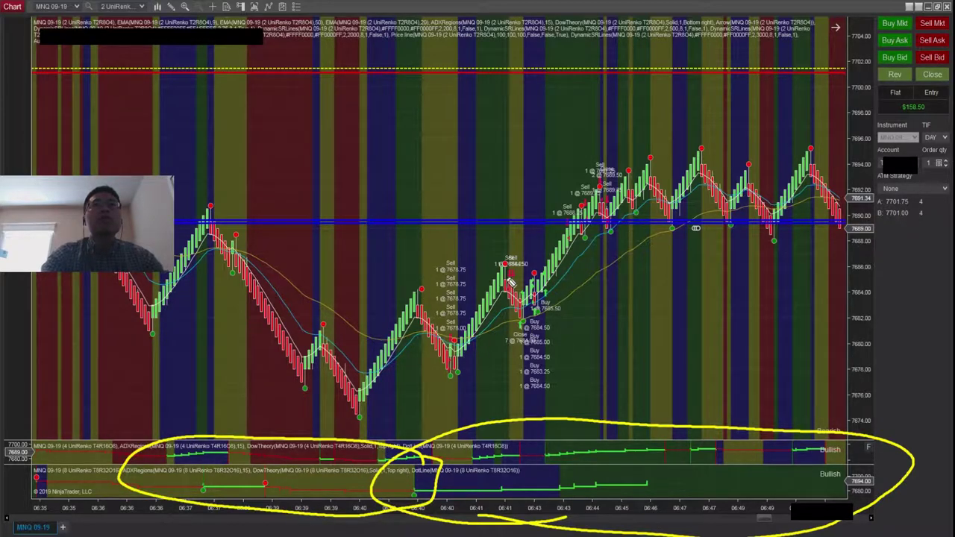
mouse_move(536, 299)
left_mouse_down()
mouse_move(504, 304)
mouse_move(534, 305)
mouse_move(529, 294)
mouse_move(513, 308)
mouse_move(558, 288)
left_mouse_up()
key("ctrl+z")
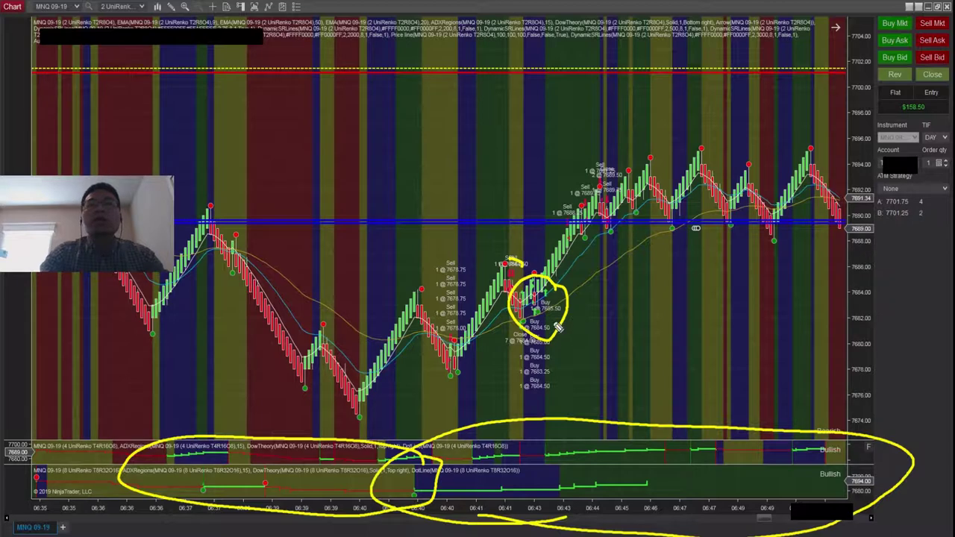
left_click(557, 327)
left_click_drag(522, 322, 524, 326)
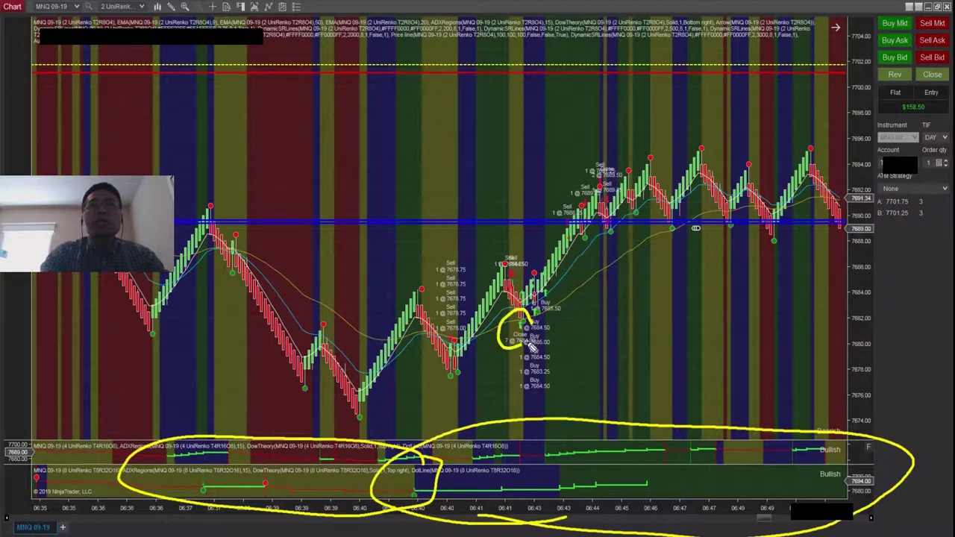
mouse_move(562, 302)
left_mouse_down()
mouse_move(523, 339)
mouse_move(566, 304)
left_mouse_up()
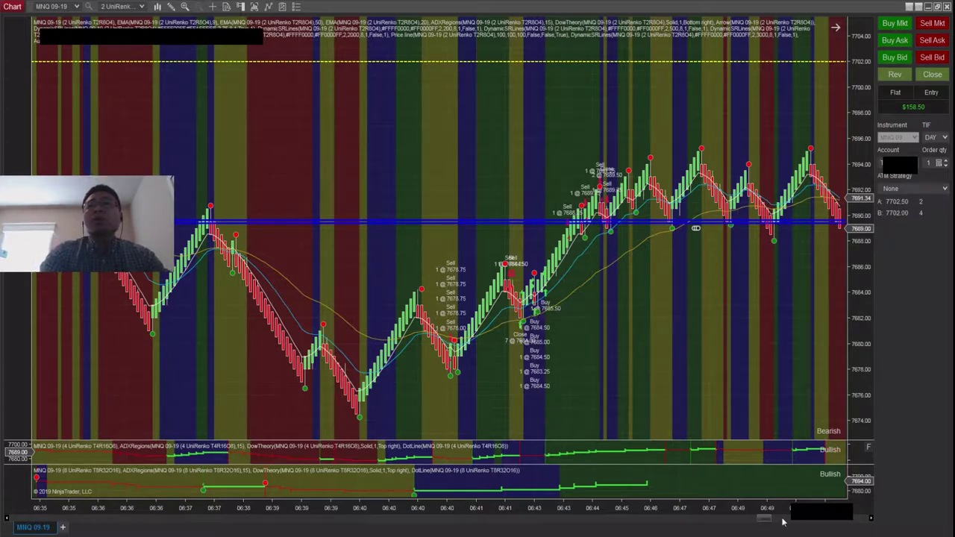
Step: Advance the chart by a few bars and circle the cluster of buy executions near 06:42
left_click(871, 520)
left_click(871, 520)
left_click(872, 520)
left_click(871, 520)
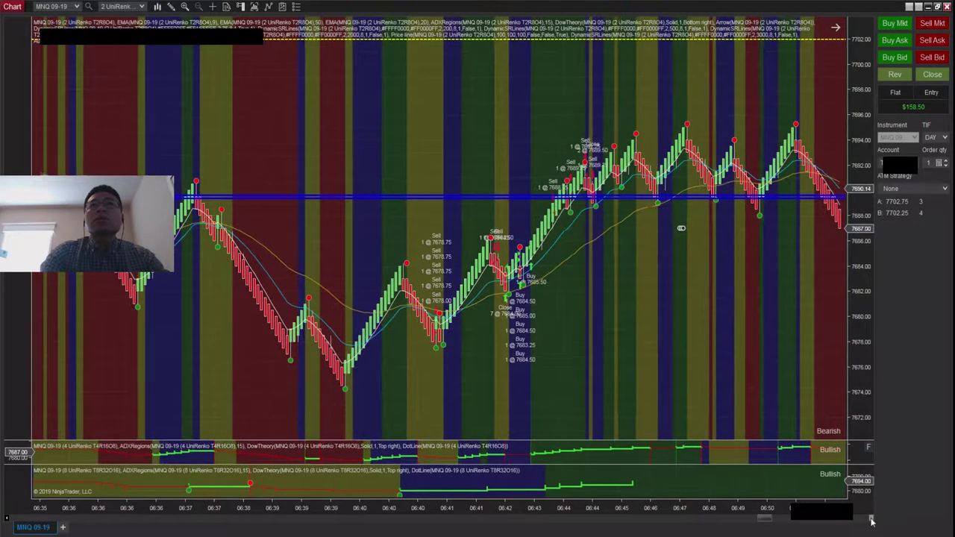
left_click(871, 520)
mouse_move(547, 242)
left_mouse_down()
mouse_move(484, 295)
mouse_move(552, 249)
left_mouse_up()
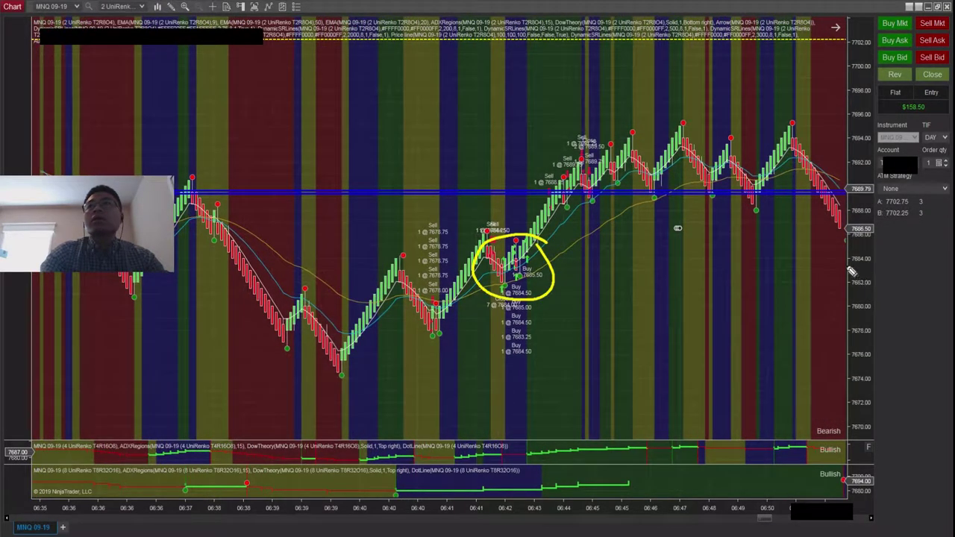
Step: Underline the price level near 7684 and circle the sell executions around 06:44, removing both marks again
left_click_drag(831, 264, 919, 266)
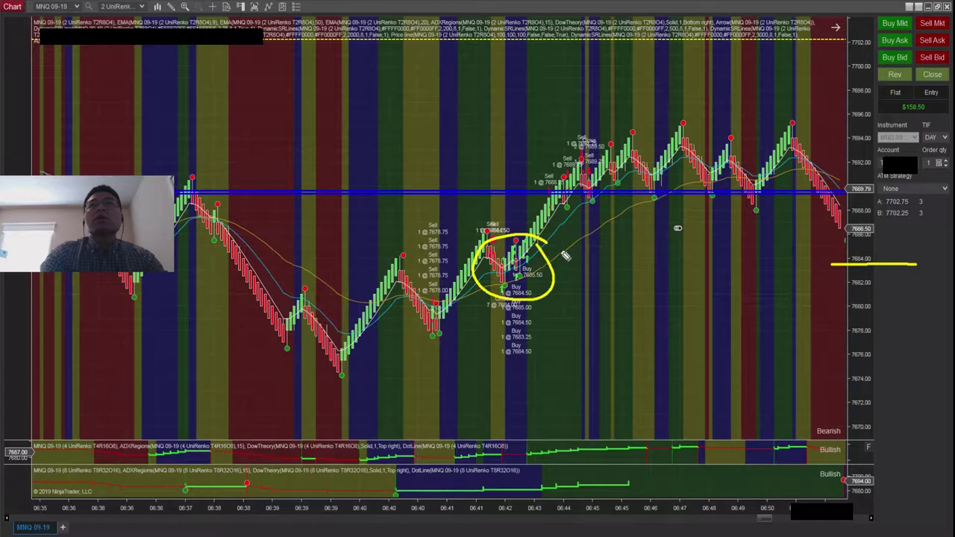
mouse_move(608, 159)
left_mouse_down()
mouse_move(548, 170)
mouse_move(632, 161)
left_mouse_up()
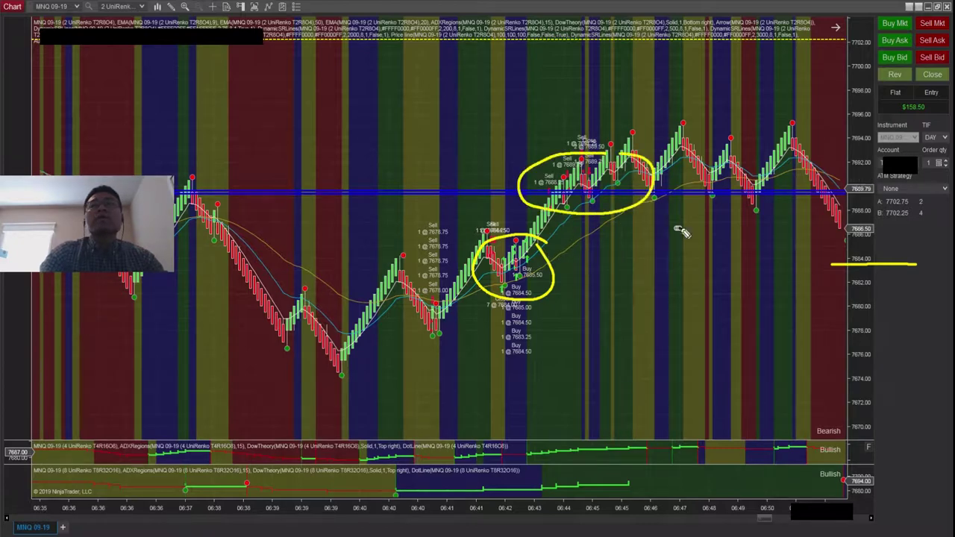
key("ctrl+z")
key("ctrl+z")
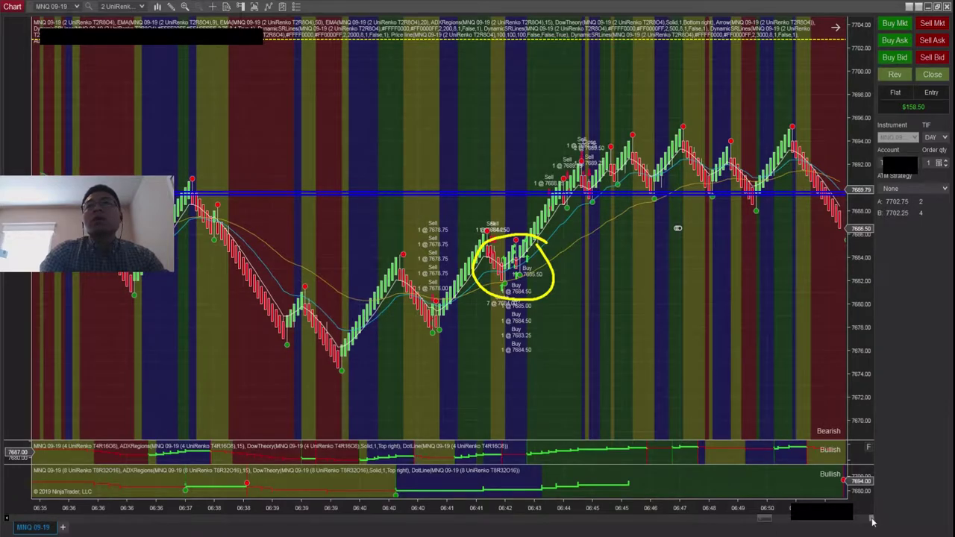
Step: Advance the chart to show the trades between 06:40 and 07:00 and clear the leftover circle
left_click(871, 520)
left_click(871, 519)
left_click(871, 520)
left_click(872, 520)
left_click(871, 520)
left_click(872, 520)
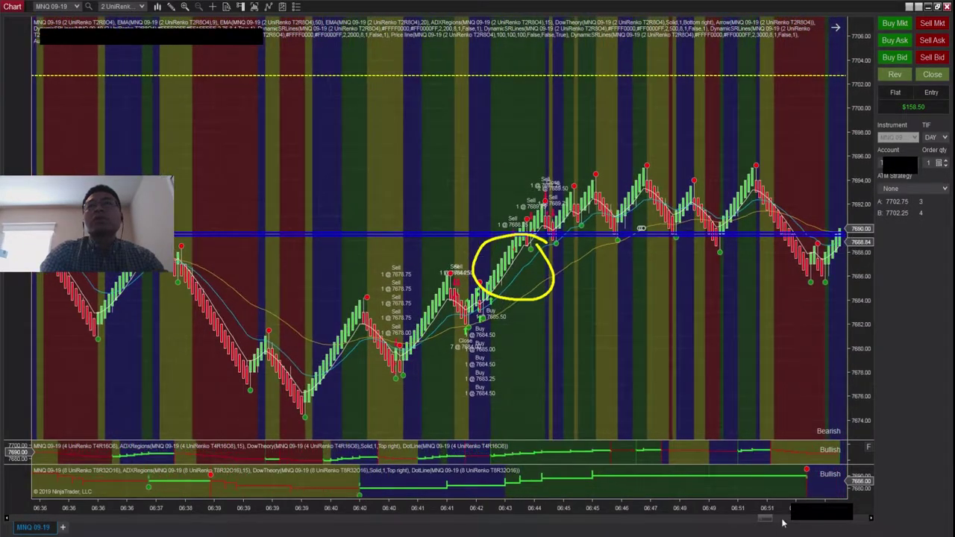
left_click_drag(763, 518, 770, 519)
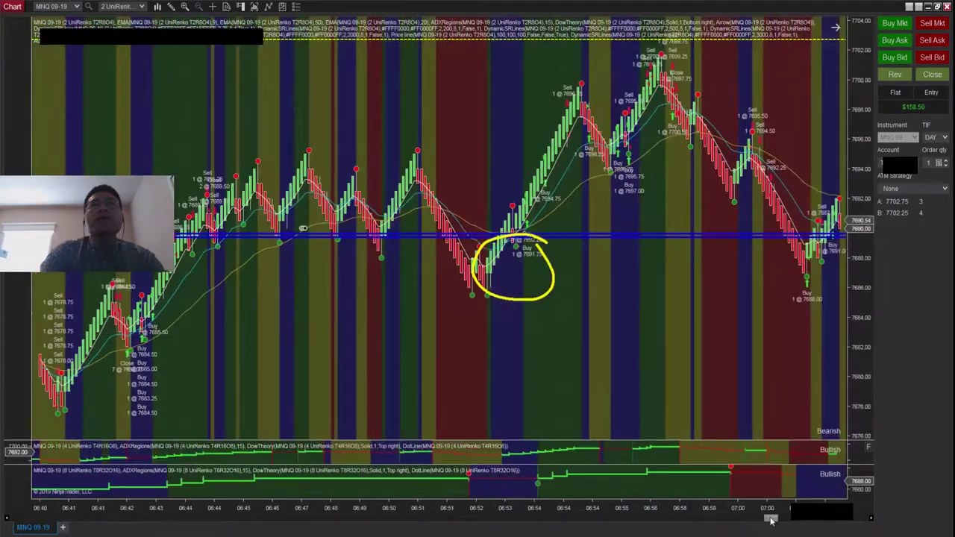
key("ctrl+shift+3")
mouse_move(527, 177)
left_mouse_down()
mouse_move(571, 265)
mouse_move(550, 196)
left_mouse_up()
key("ctrl+z")
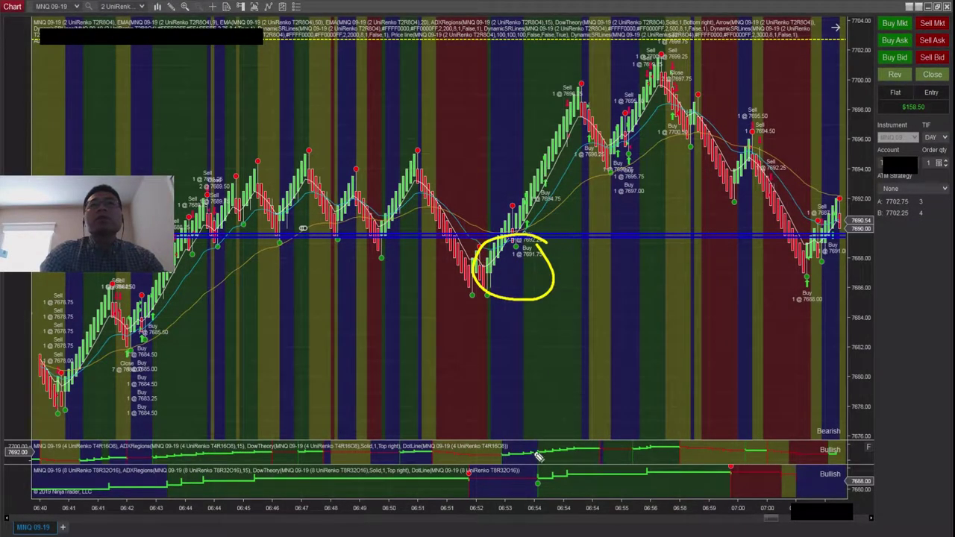
key("ctrl+z")
Step: Circle the mostly green stretch in the two lower trend panels and the buy executions near 06:53 and 06:55
mouse_move(735, 452)
left_mouse_down()
mouse_move(233, 474)
mouse_move(685, 457)
left_mouse_up()
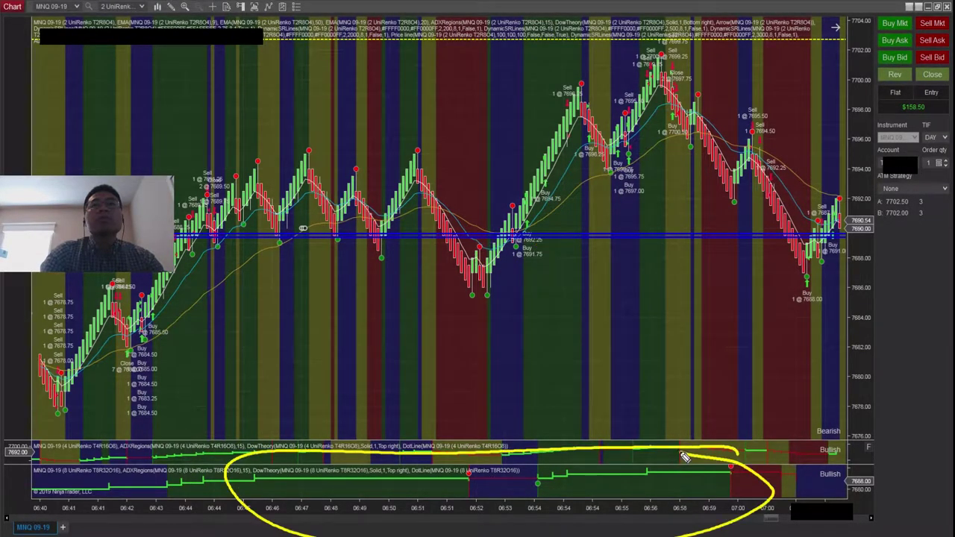
mouse_move(553, 173)
left_mouse_down()
mouse_move(473, 258)
mouse_move(552, 191)
left_mouse_up()
left_click_drag(573, 77, 591, 135)
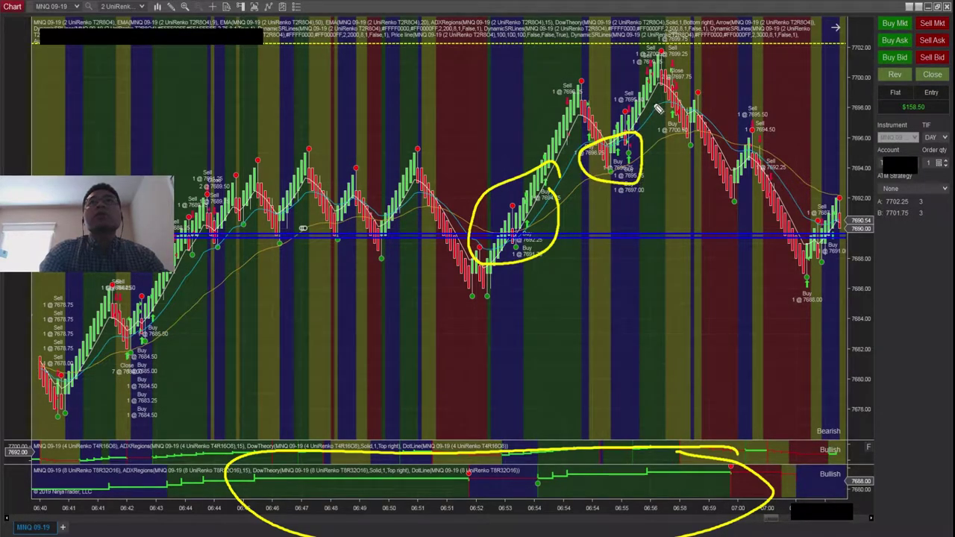
Step: Erase all the circles and advance the chart to the trades around 07:00
key("ctrl+z")
key("ctrl+z")
key("ctrl+z")
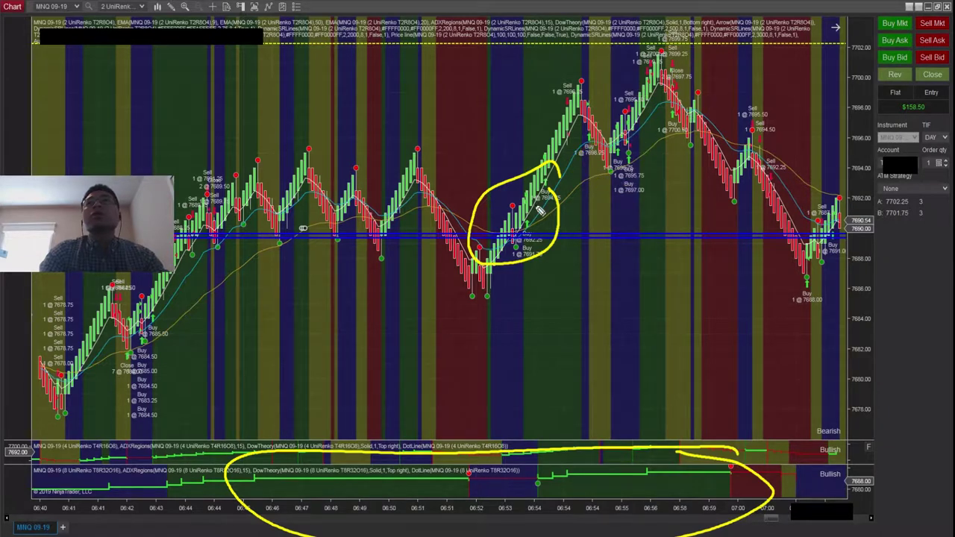
key("ctrl+z")
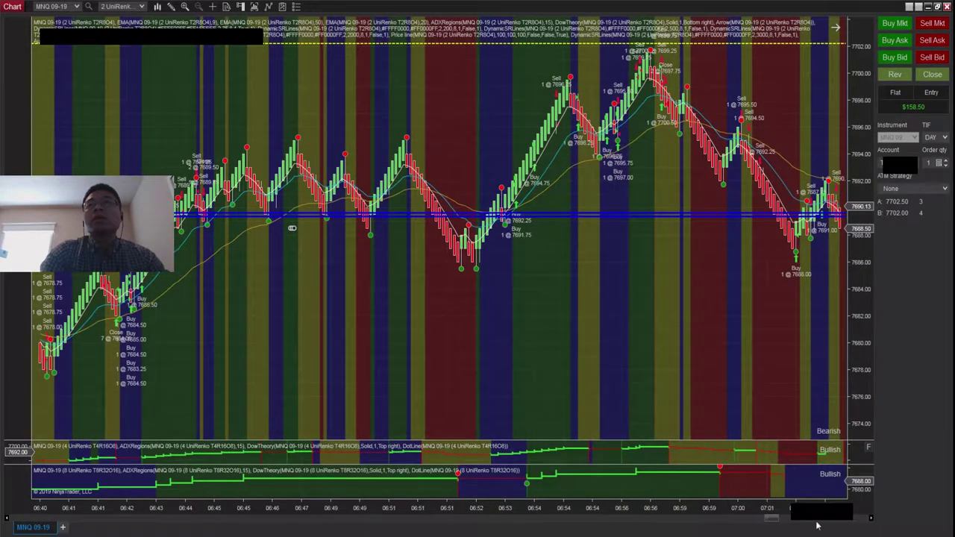
scroll(774, 520, "down", 5)
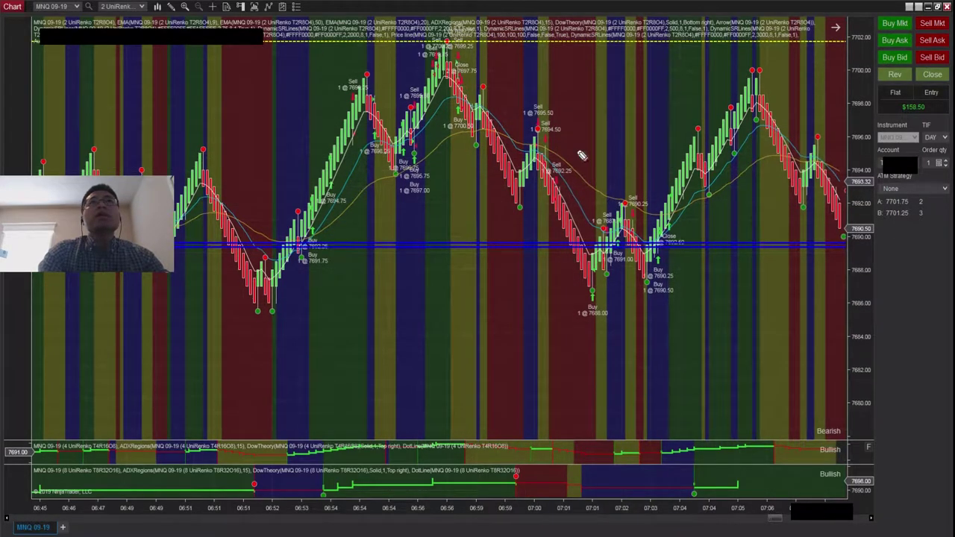
Step: Circle the red trend change near 07:00 in the lower panels and the sell executions above it, undoing the extra marks
mouse_move(576, 485)
left_mouse_down()
mouse_move(470, 455)
mouse_move(563, 444)
left_mouse_up()
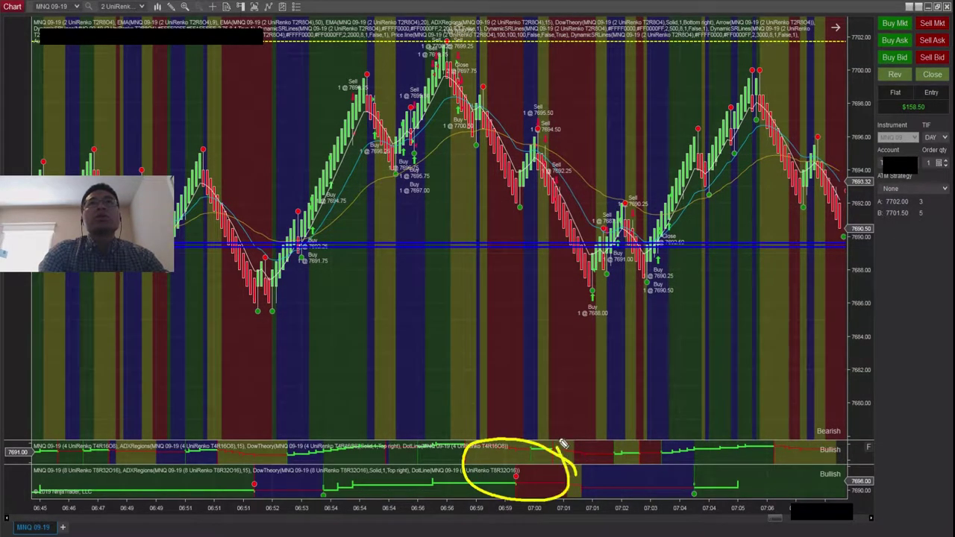
left_click_drag(509, 137, 574, 144)
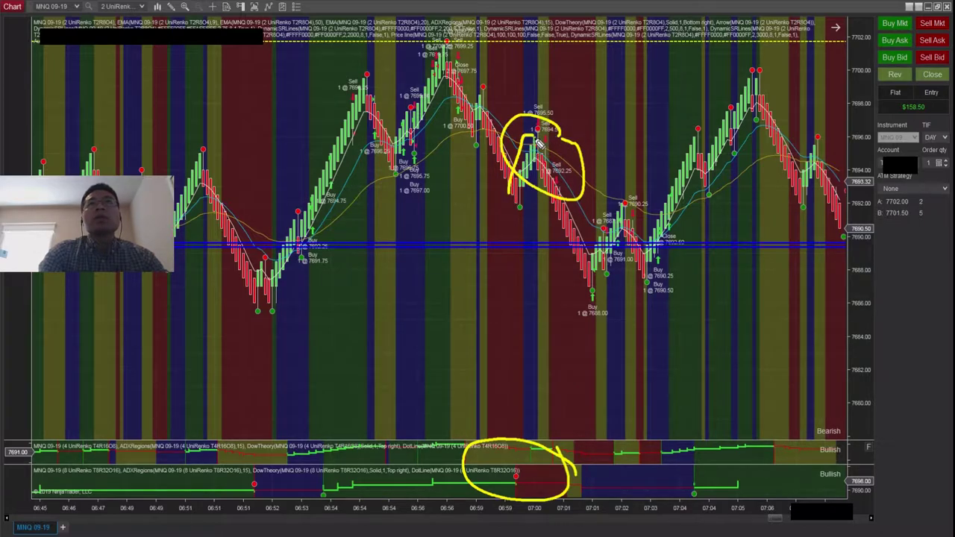
mouse_move(616, 229)
left_mouse_down()
mouse_move(633, 254)
mouse_move(634, 230)
left_mouse_up()
key("ctrl+z")
key("ctrl+z")
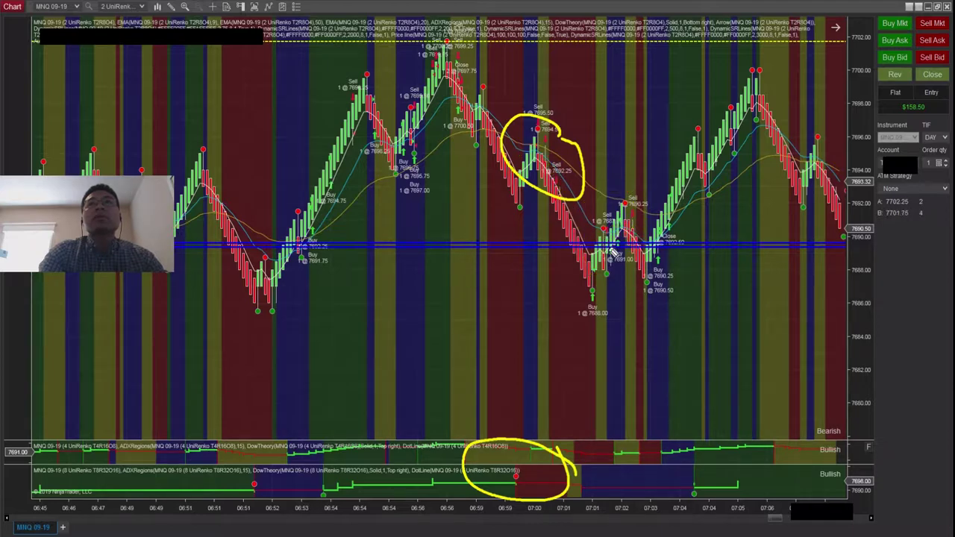
Step: Circle the closing execution near 07:03 and advance the chart to the trades between 07:07 and 07:20
left_click_drag(658, 212, 662, 244)
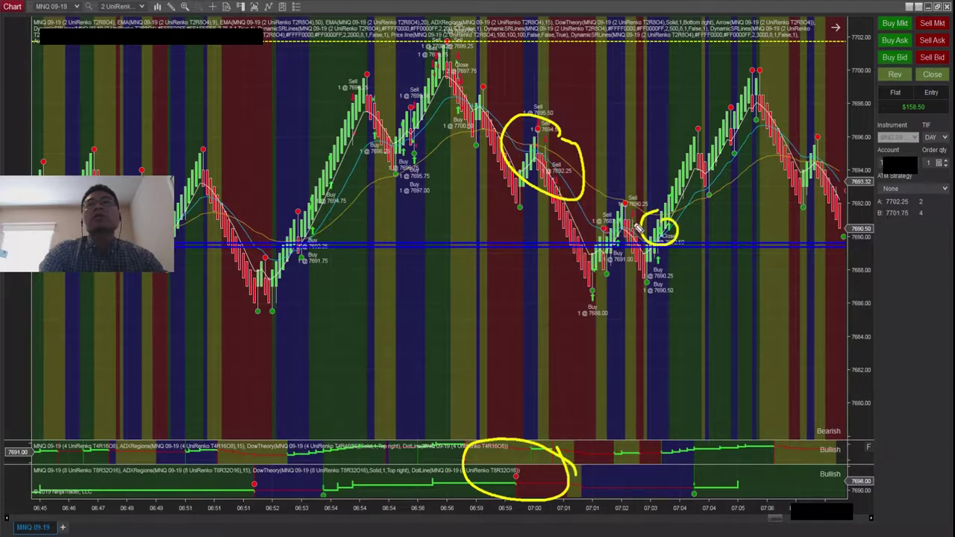
left_click(870, 518)
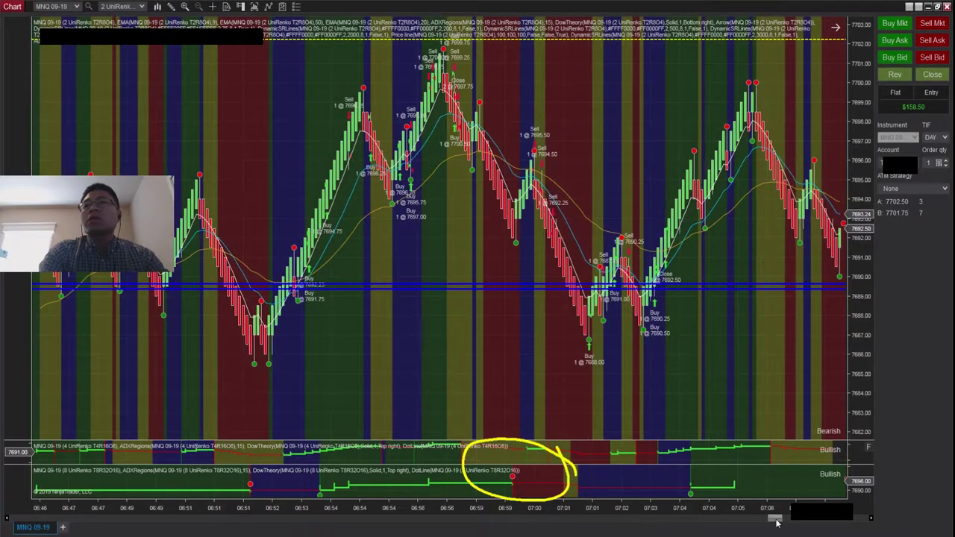
left_click_drag(775, 519, 784, 520)
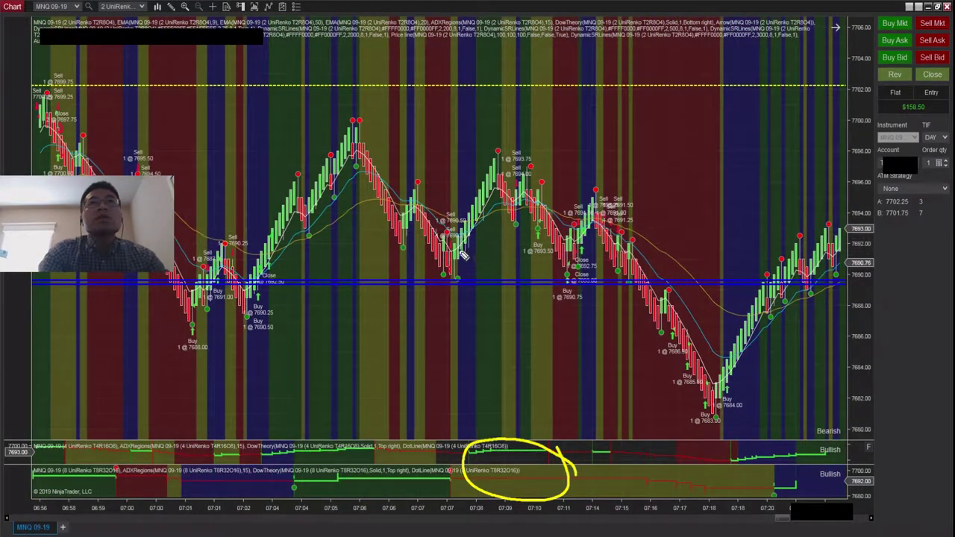
Step: Circle the sell executions near 07:07 and mark the red trend line from there onward in the lowest trend panel
mouse_move(474, 265)
left_mouse_down()
mouse_move(481, 216)
mouse_move(470, 266)
left_mouse_up()
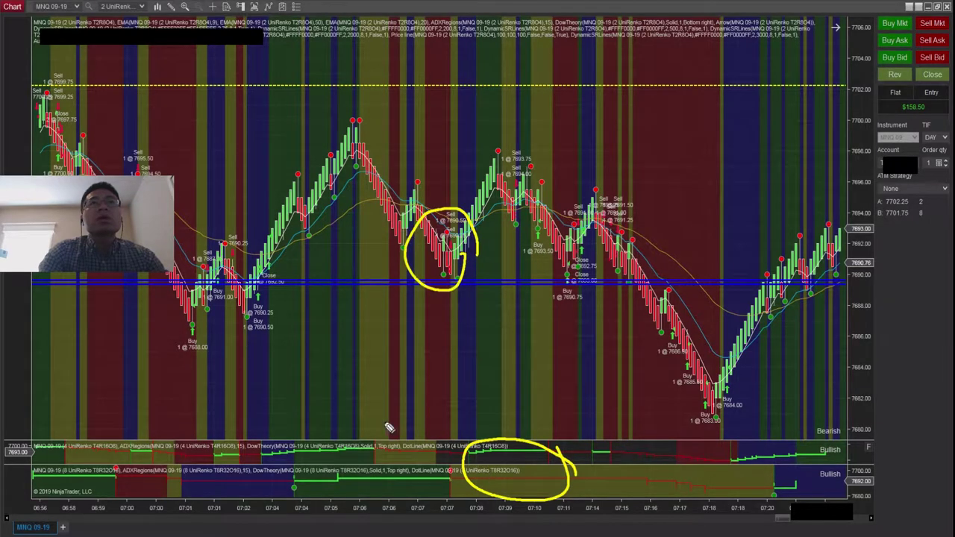
mouse_move(456, 478)
left_mouse_down()
mouse_move(270, 466)
mouse_move(467, 490)
left_mouse_up()
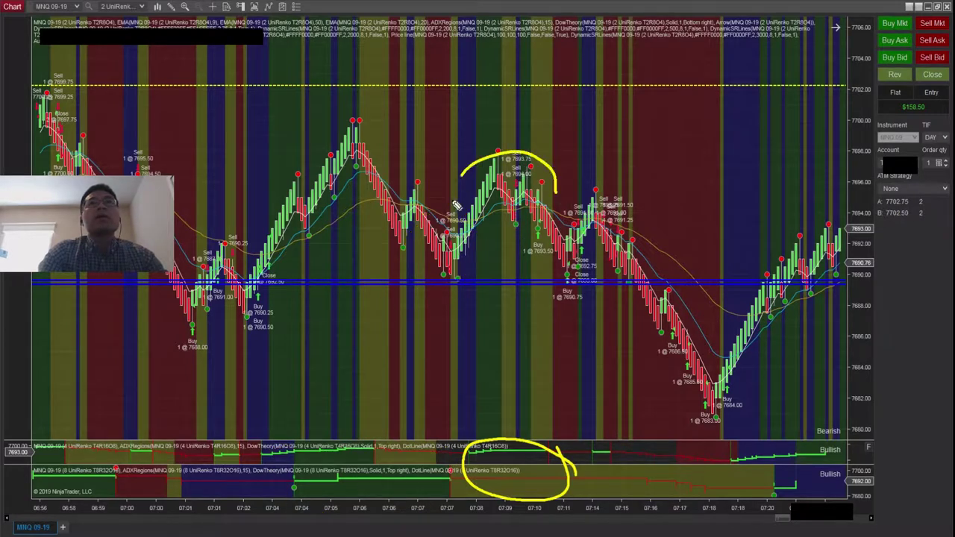
mouse_move(597, 464)
left_mouse_down()
mouse_move(433, 453)
mouse_move(846, 496)
left_mouse_up()
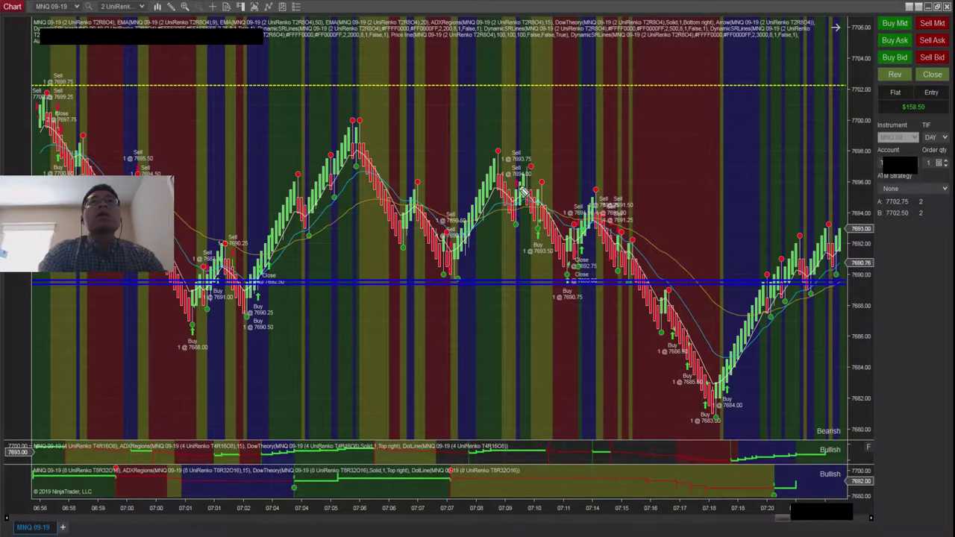
Step: Mark the sell executions near 07:09 and 07:14, the closes near 07:11, and the decline toward 07:18
left_click_drag(492, 170, 546, 161)
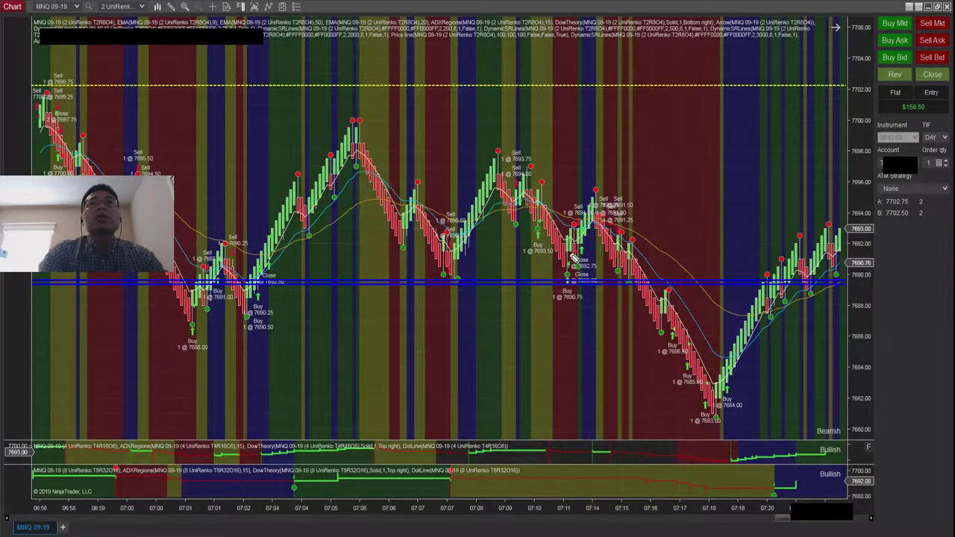
left_click_drag(542, 238, 589, 250)
left_click_drag(625, 195, 640, 233)
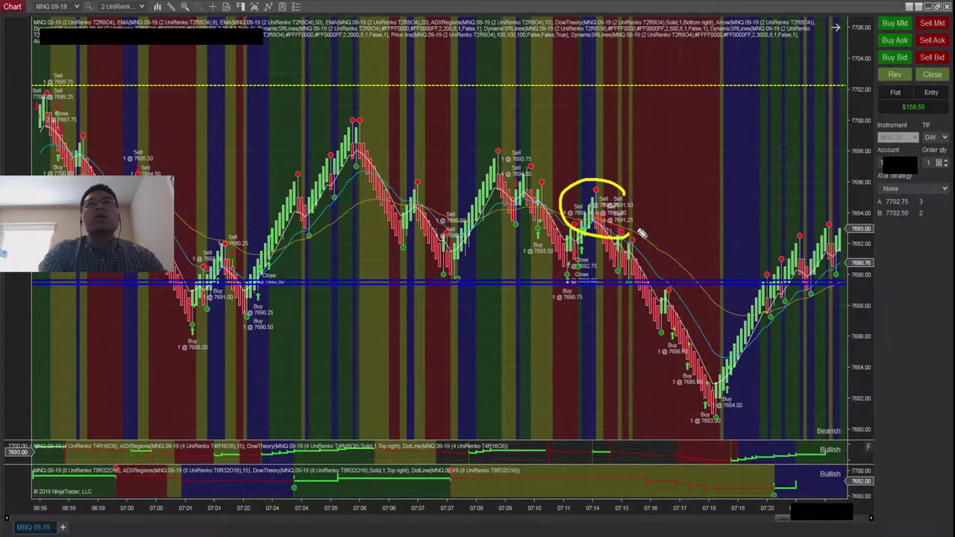
left_click_drag(716, 334, 649, 258)
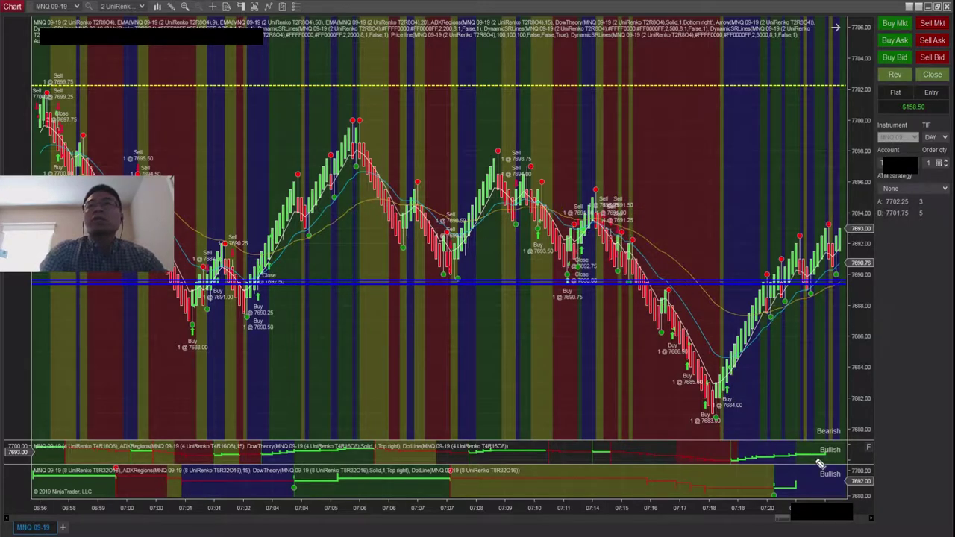
Step: Mark the green trend change near 07:20 in the lower panels and the profit figure in the order panel
mouse_move(819, 464)
left_mouse_down()
mouse_move(429, 455)
mouse_move(773, 442)
left_mouse_up()
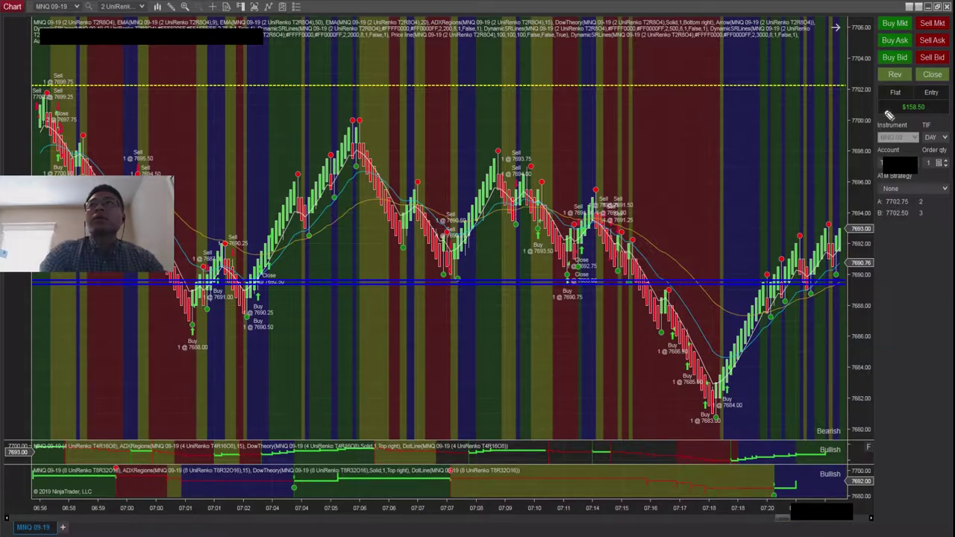
left_click_drag(905, 123, 911, 119)
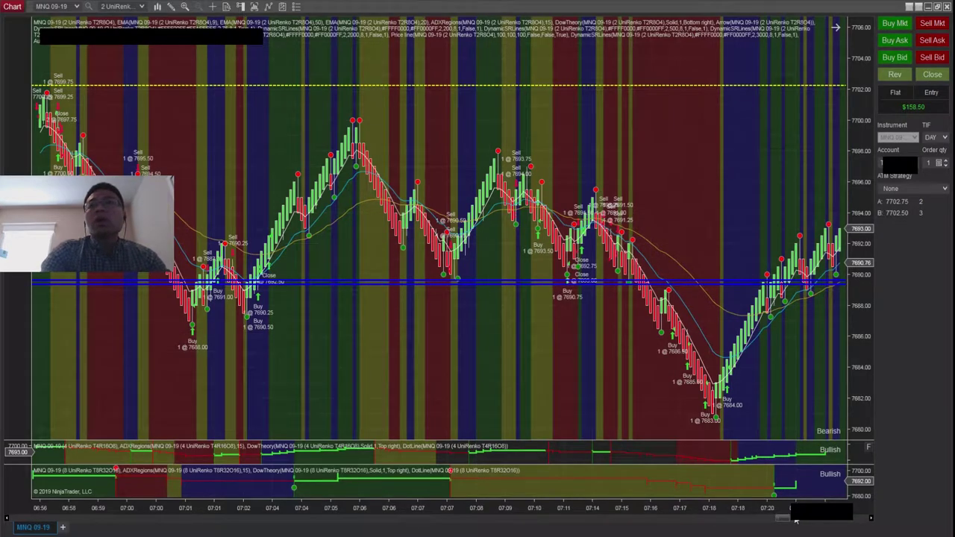
Step: Compress the time axis to show all trades from 06:32 to 07:20 and advance the chart to the latest bars
left_click_drag(767, 514, 850, 509)
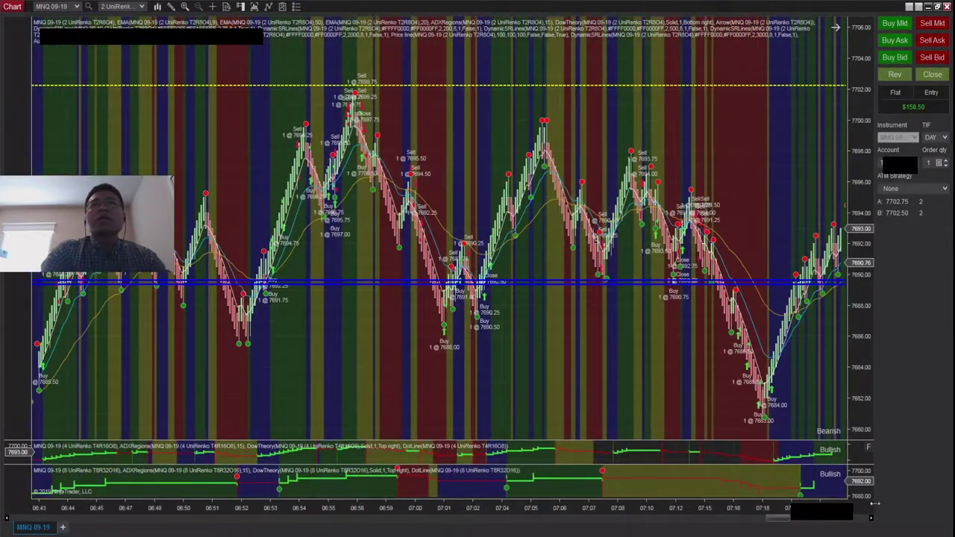
left_click_drag(620, 517, 698, 506)
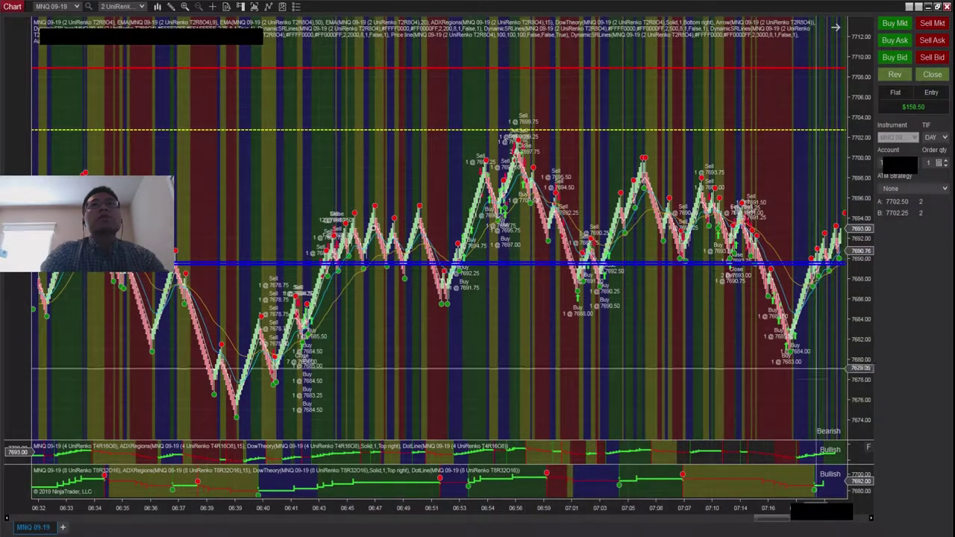
left_click_drag(766, 518, 900, 520)
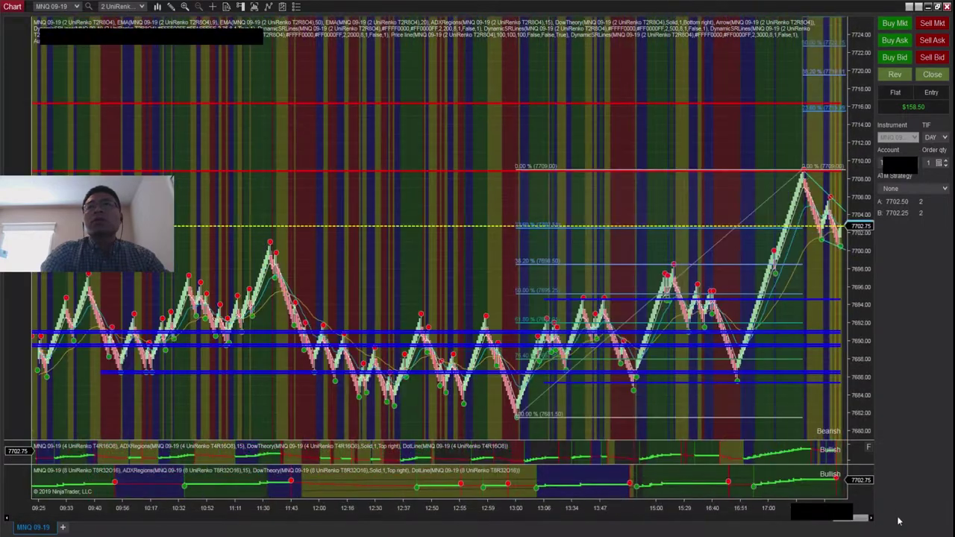
Step: Underline the two red resistance lines and the support area near 7692, undoing the two lower support strokes
left_click_drag(428, 100, 705, 112)
left_click_drag(471, 167, 674, 182)
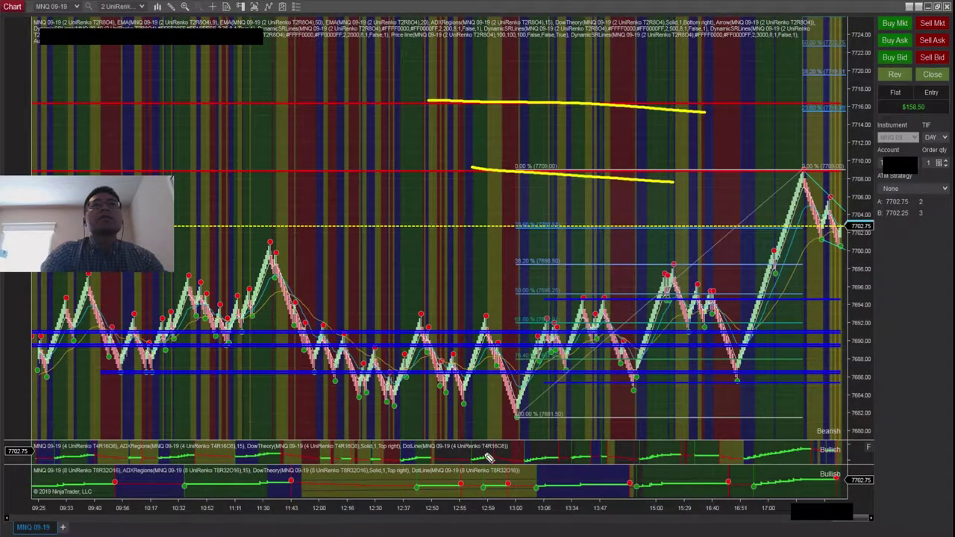
left_click_drag(442, 326, 549, 327)
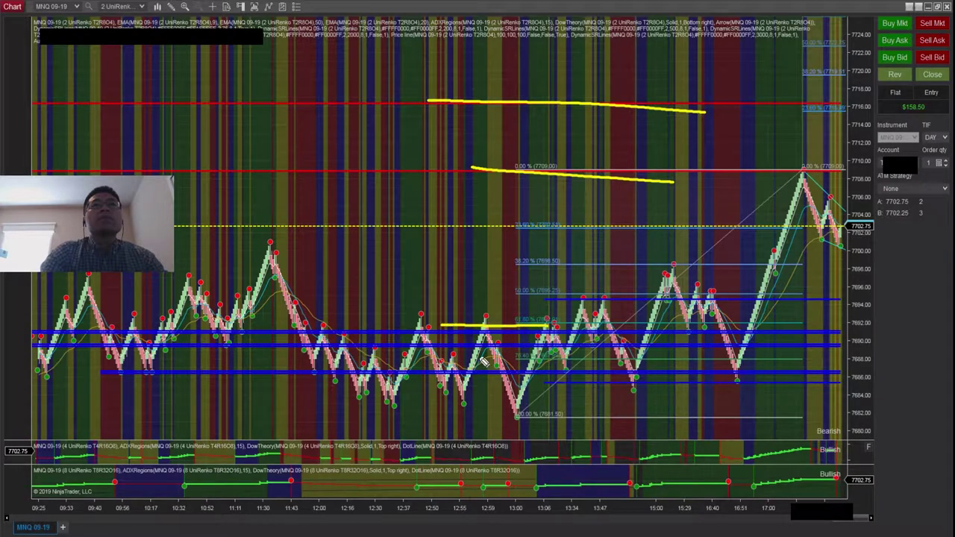
left_click_drag(464, 388, 577, 387)
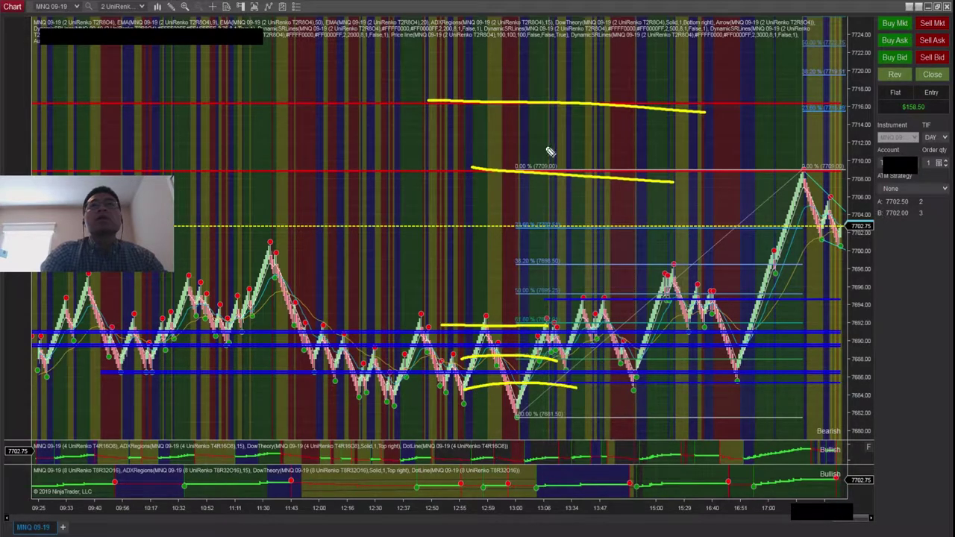
key("ctrl+z")
key("ctrl+z")
Step: Trace the 7709.00 resistance line across to the latest bars and undo the stroke along the 100.00 % retracement at 7681.50
left_click_drag(498, 169, 885, 172)
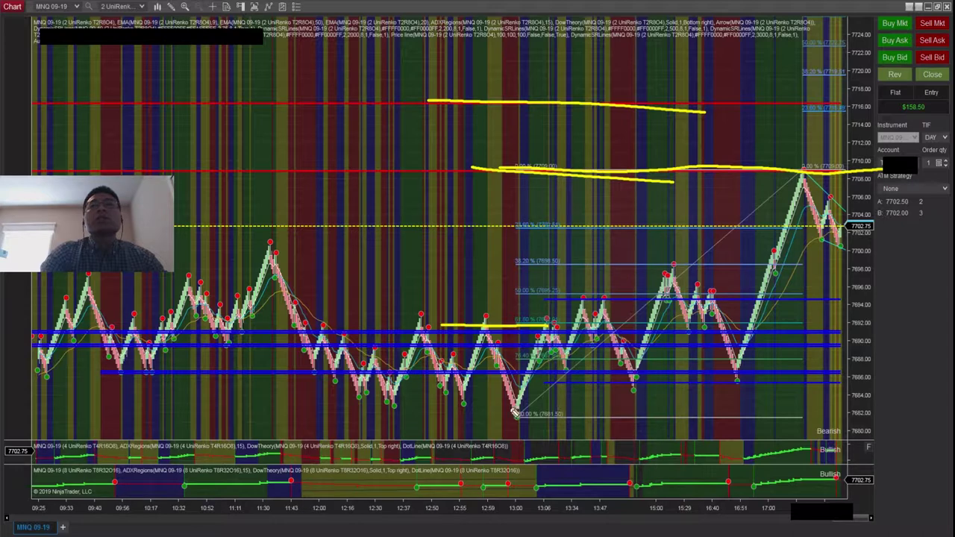
left_click_drag(518, 176, 882, 181)
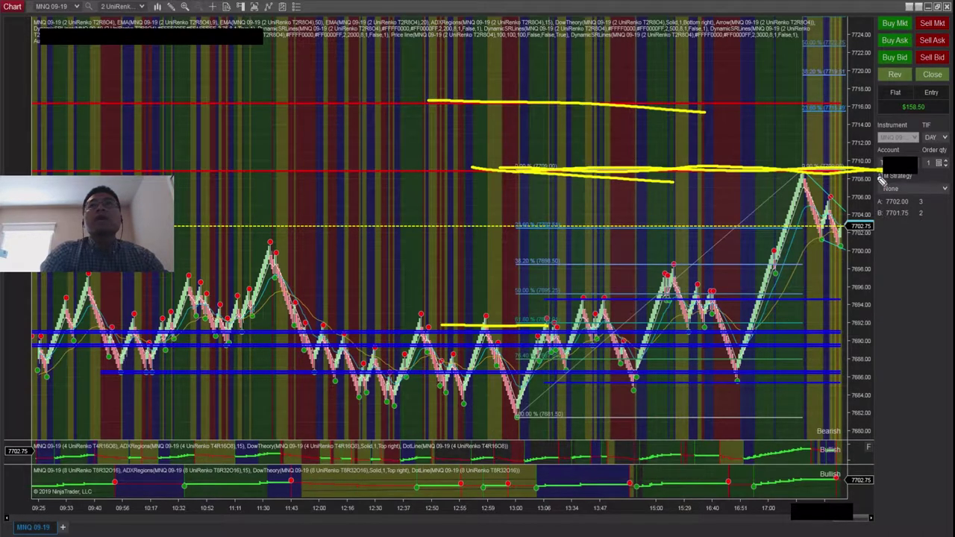
left_click_drag(508, 422, 845, 422)
key("ctrl+z")
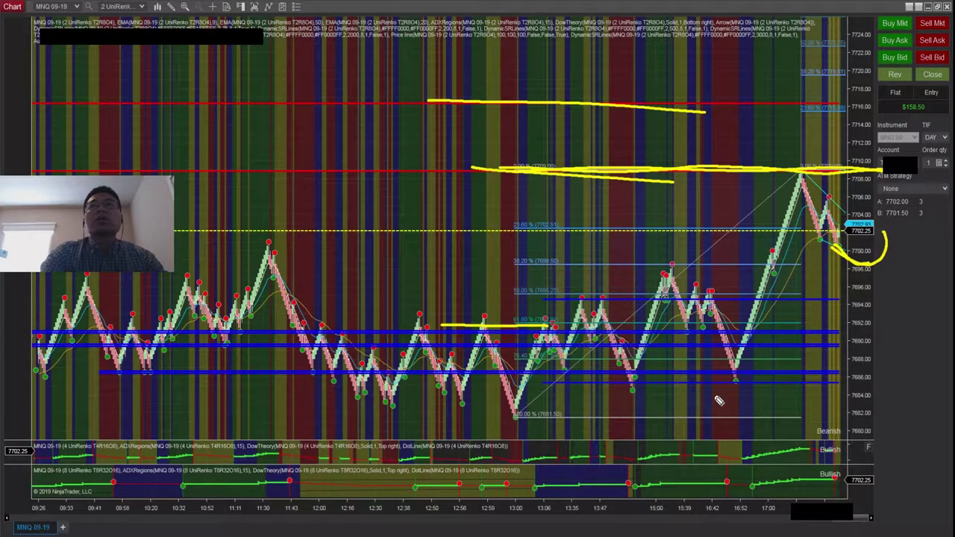
Step: Trace the rally from the 13:00 low to the 7709 high and its pullback, and undo the strokes
left_click_drag(517, 417, 741, 216)
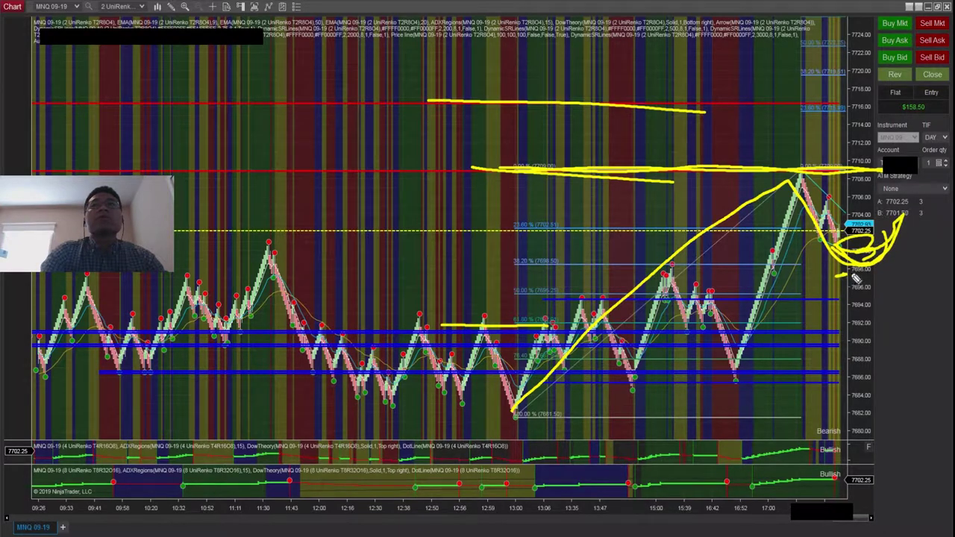
key("ctrl+z")
key("ctrl+z")
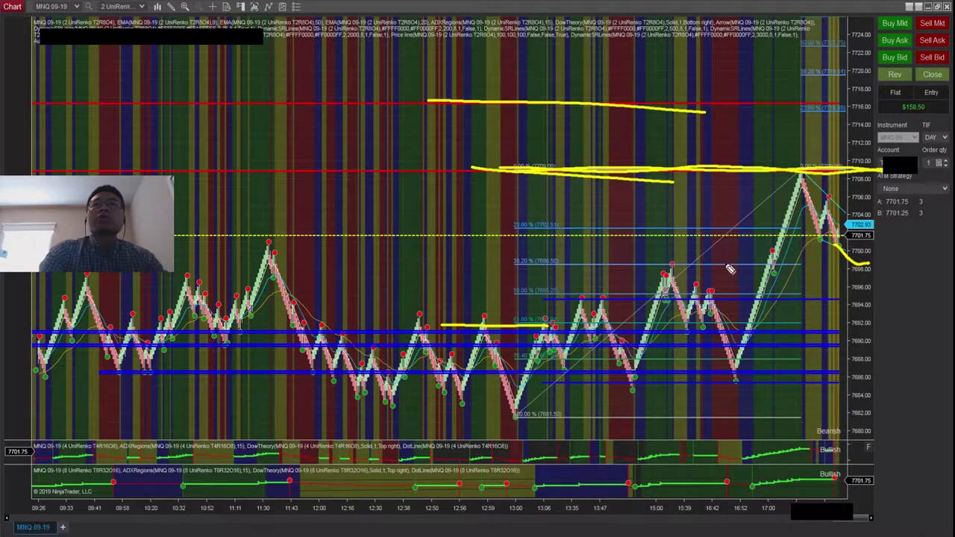
Step: Circle the Fibonacci extension levels above the high and bracket the move up from the 38.20 % retracement, undoing the extra marks
mouse_move(839, 155)
left_mouse_down()
mouse_move(878, 68)
mouse_move(809, 131)
left_mouse_up()
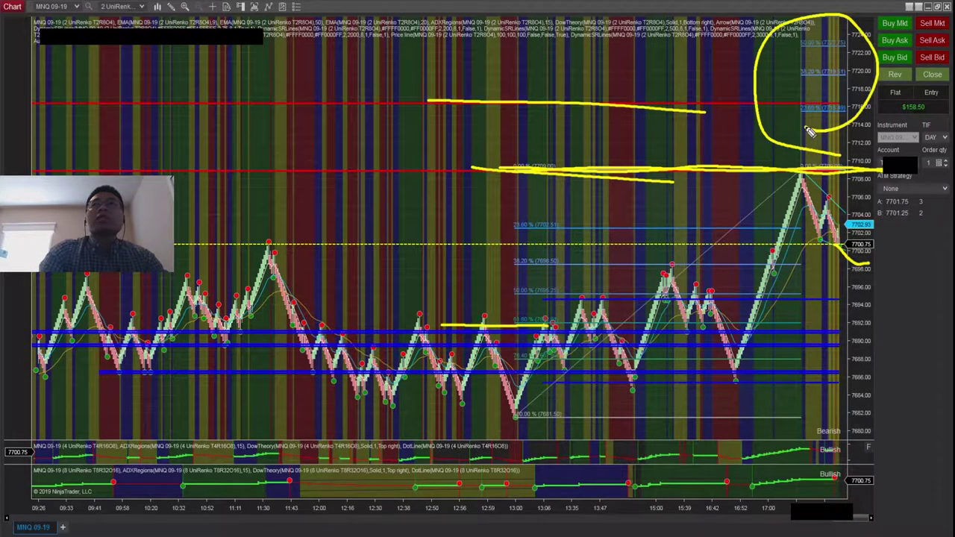
key("ctrl+z")
mouse_move(637, 274)
left_mouse_down()
mouse_move(683, 262)
mouse_move(676, 129)
left_mouse_up()
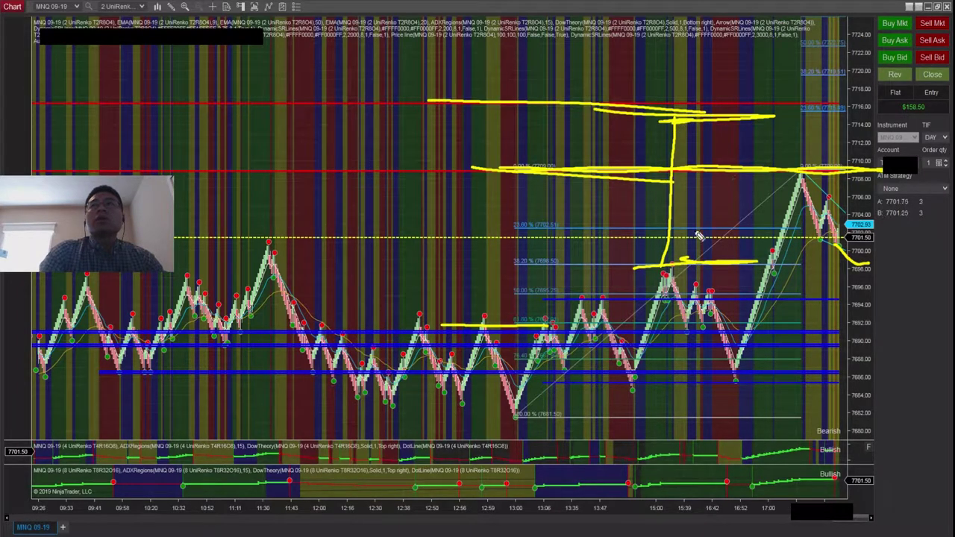
key("ctrl+z")
key("ctrl+z")
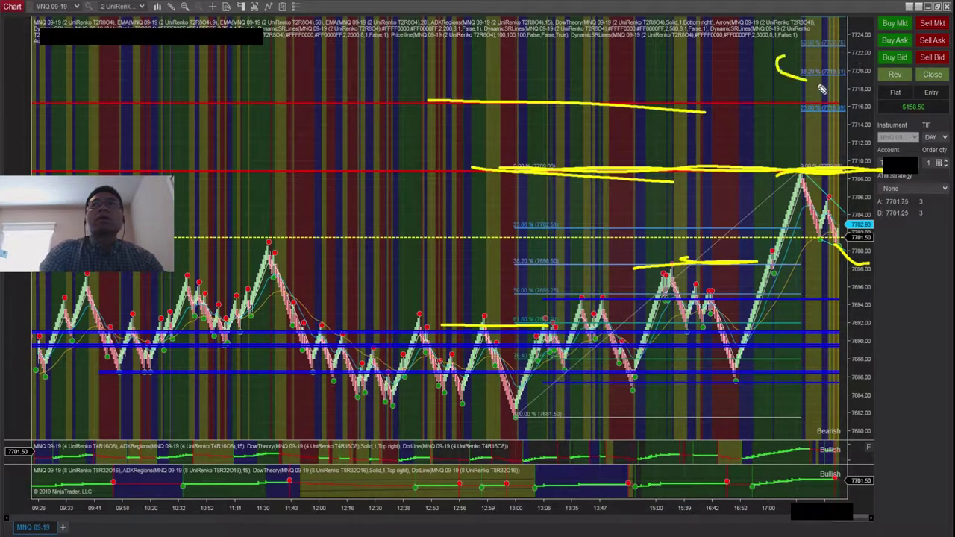
mouse_move(821, 88)
left_mouse_down()
mouse_move(858, 46)
mouse_move(783, 53)
left_mouse_up()
key("ctrl+z")
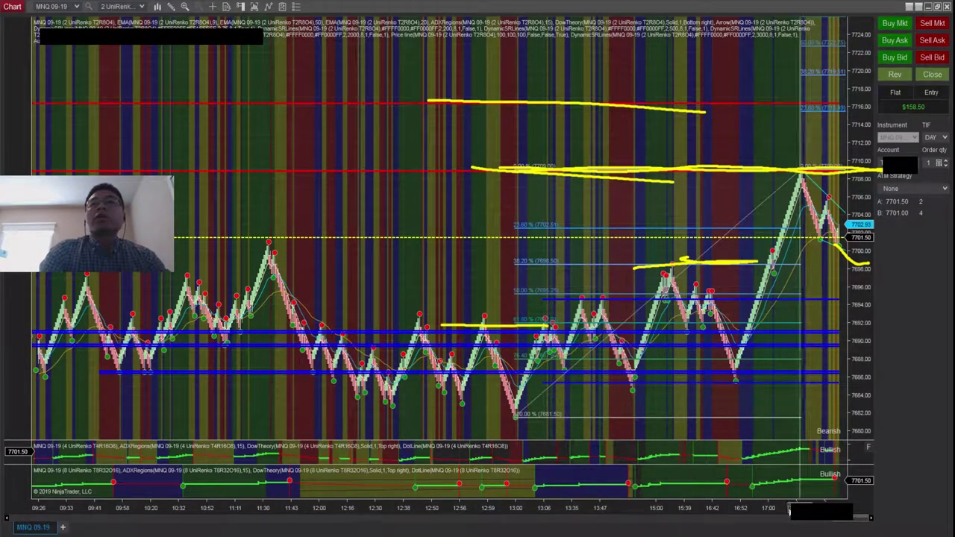
Step: Review the Jun 27 price action at the red resistance lines and circle the 7709 resistance area near the latest bars
left_click_drag(840, 521, 686, 520)
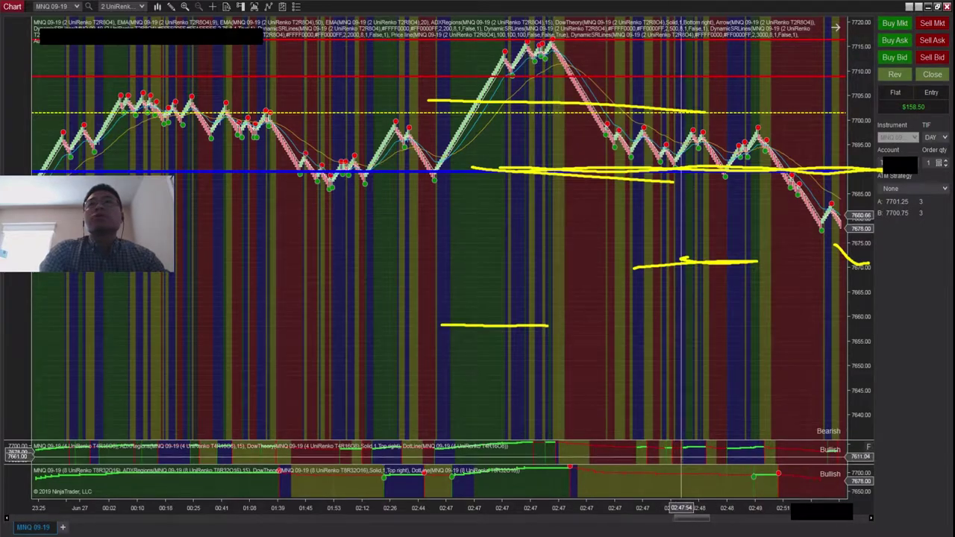
left_click_drag(690, 520, 877, 520)
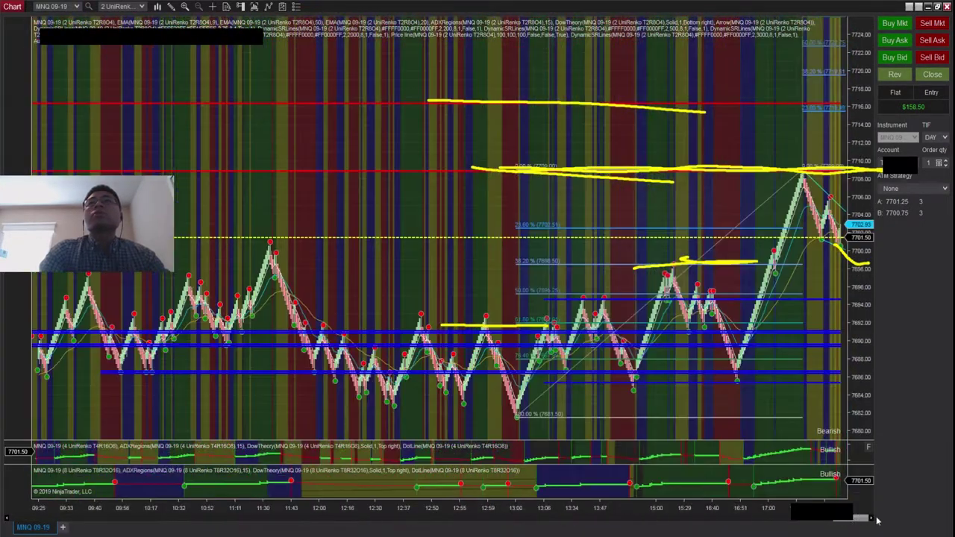
left_click_drag(857, 191, 819, 177)
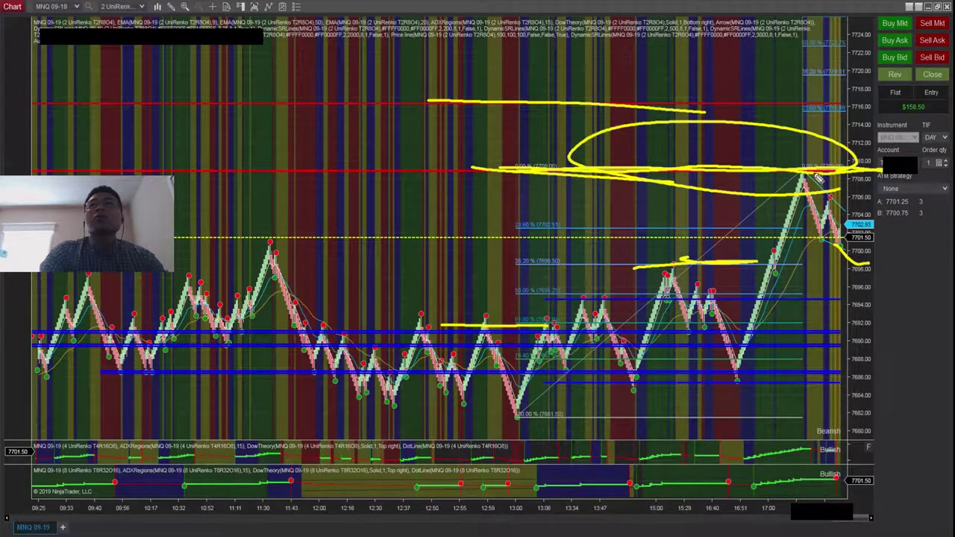
left_click_drag(854, 123, 801, 170)
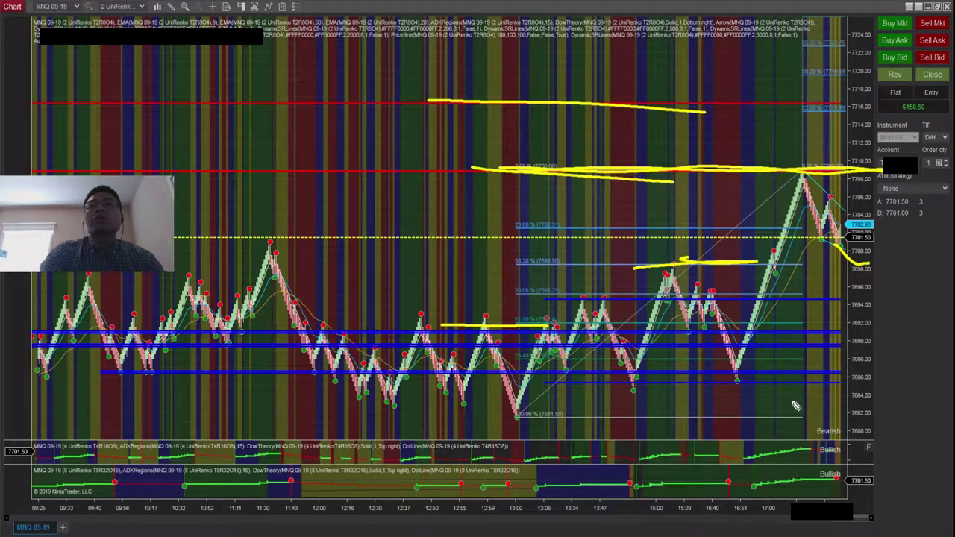
Step: Sketch the possible pullback from the 7709 high with a line from the 11:30 high, and expand the visible range back to 09:04
mouse_move(776, 345)
left_mouse_down()
mouse_move(842, 308)
mouse_move(576, 399)
mouse_move(843, 325)
left_mouse_up()
left_click_drag(787, 291, 860, 265)
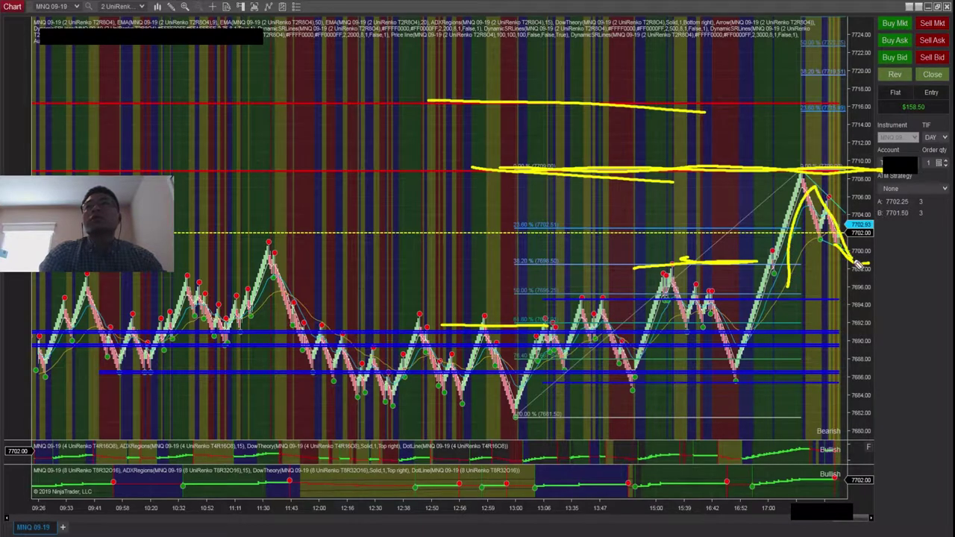
left_click_drag(237, 240, 589, 266)
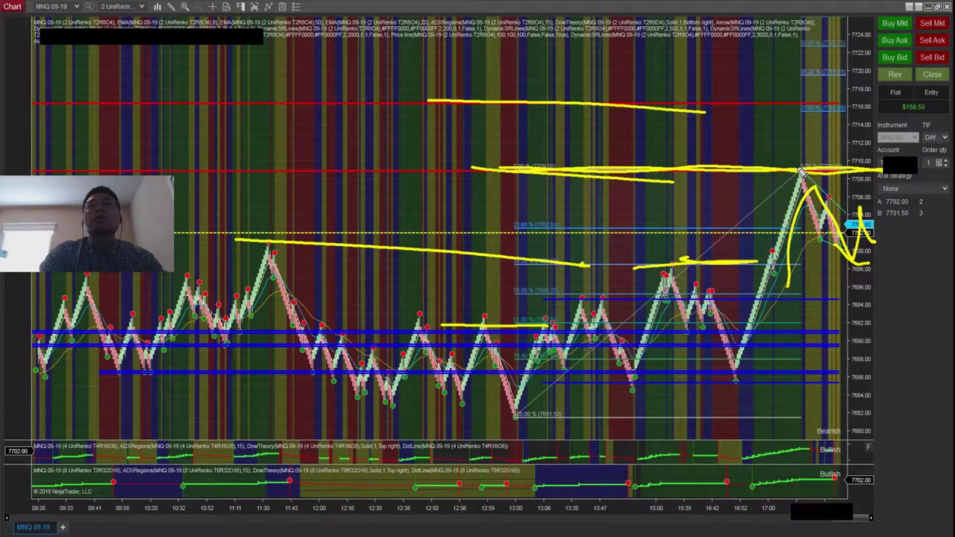
mouse_move(805, 85)
left_mouse_down()
mouse_move(903, 190)
mouse_move(819, 74)
left_mouse_up()
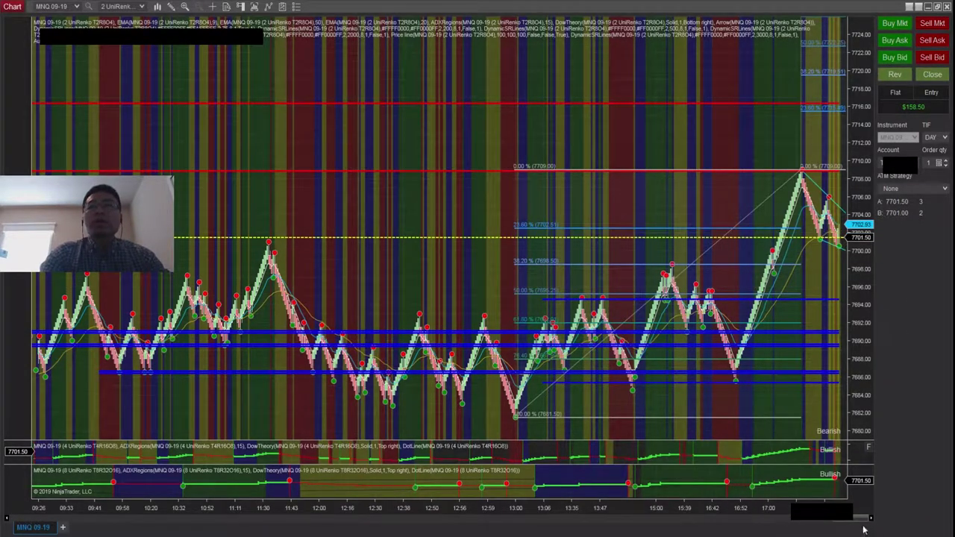
left_click_drag(795, 502, 815, 502)
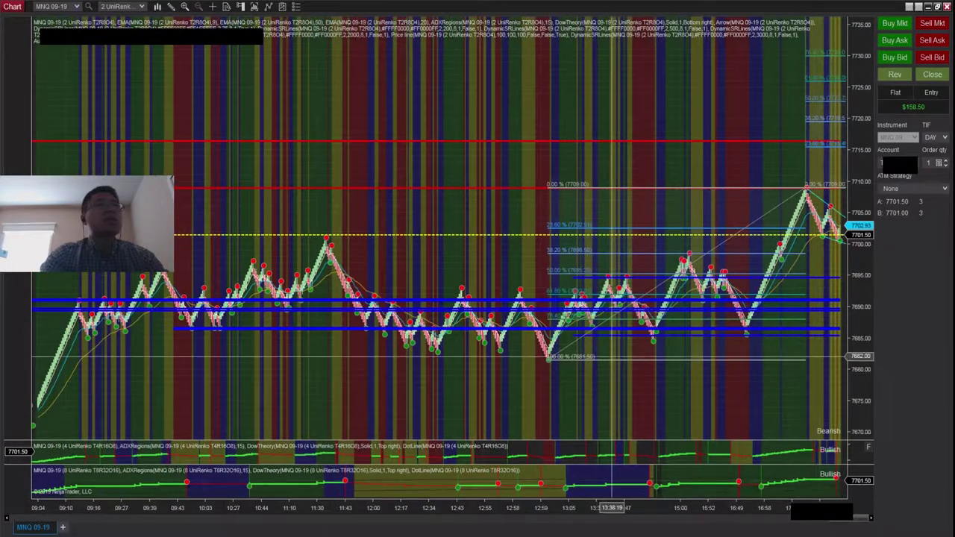